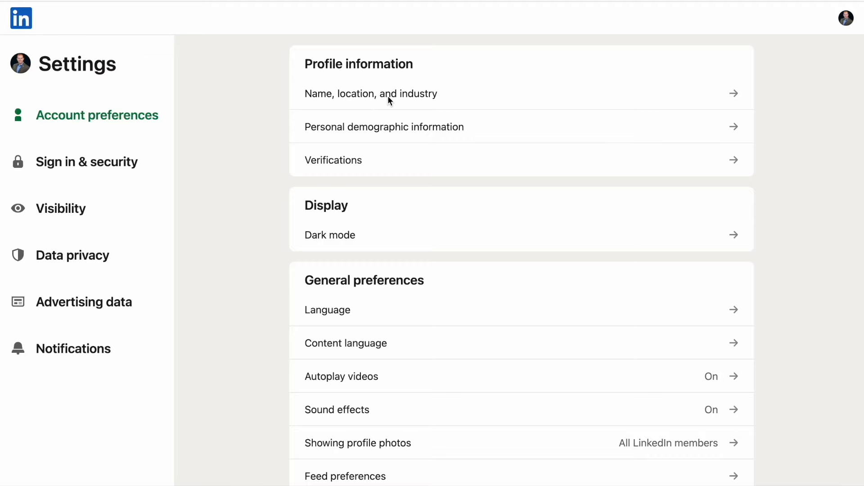
Open the name, location, and industry settings, review the intro's headline, current position and industry, and save the intro.
left_click(389, 97)
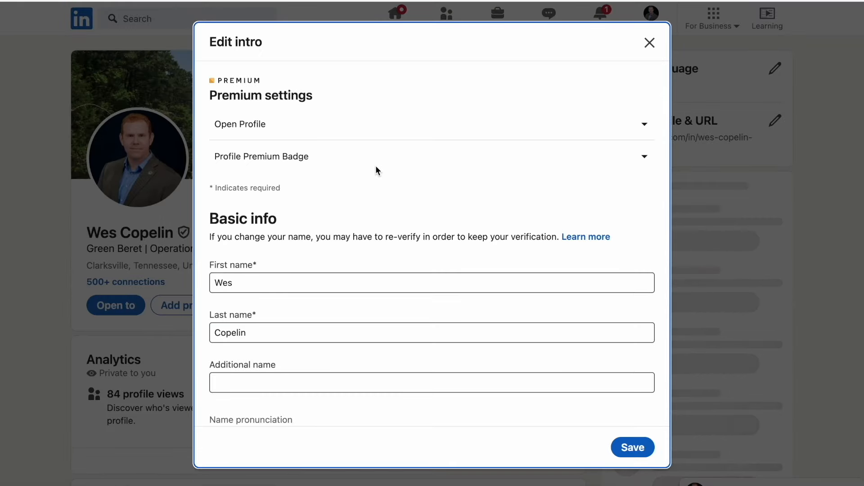
scroll(374, 191, "down", 5)
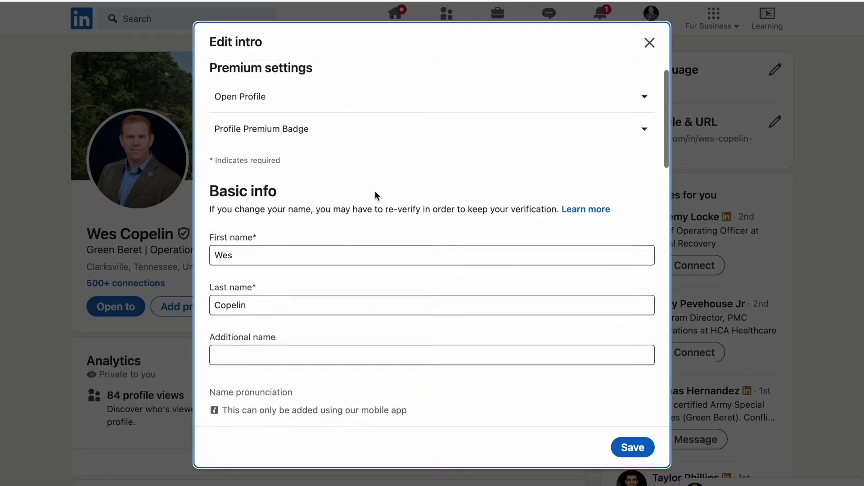
scroll(377, 195, "down", 2)
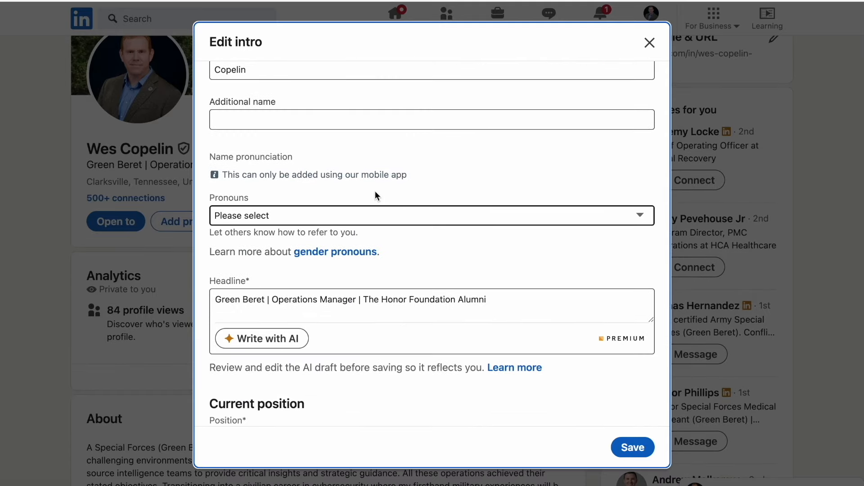
scroll(377, 196, "down", 5)
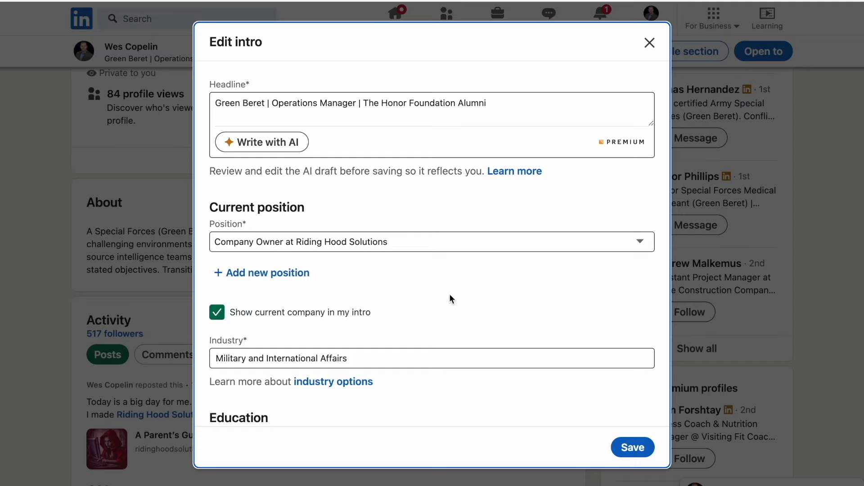
left_click(633, 447)
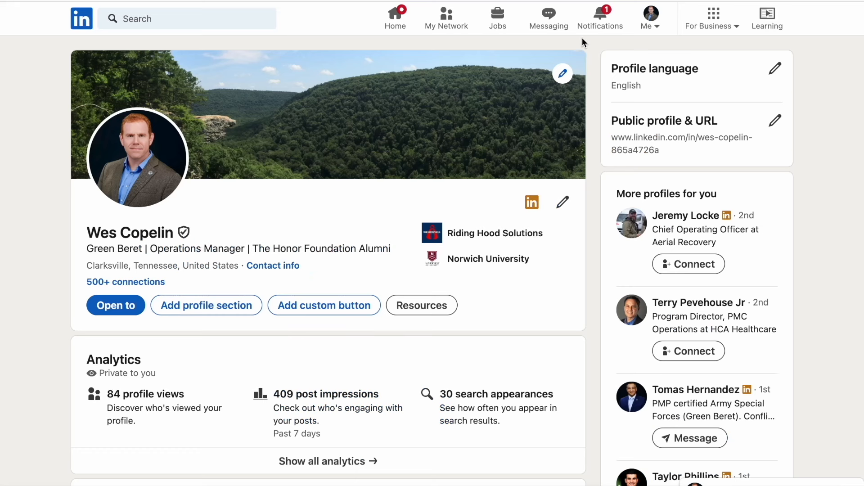
Return to Settings & Privacy and open the calendar sync option to manage synced sources.
left_click(656, 23)
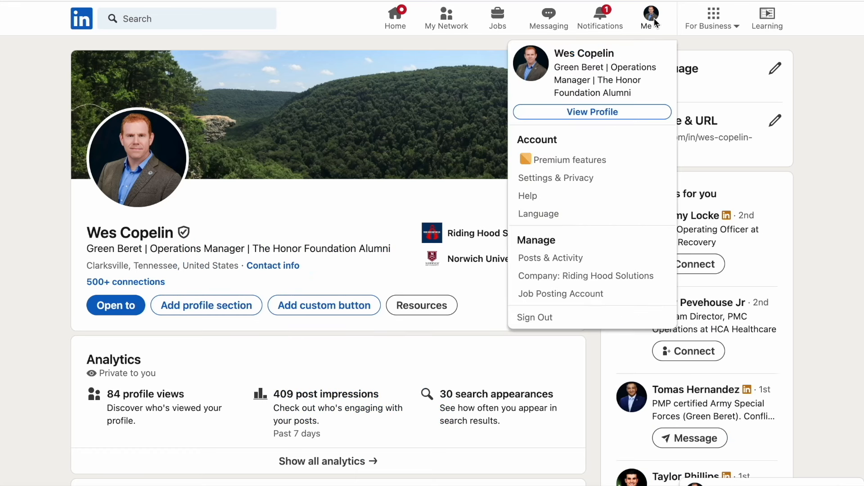
left_click(550, 177)
scroll(474, 215, "down", 9)
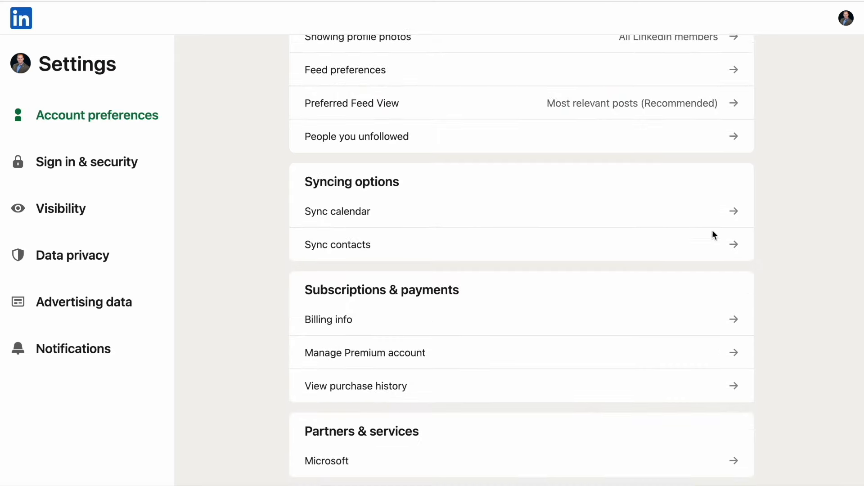
left_click(737, 210)
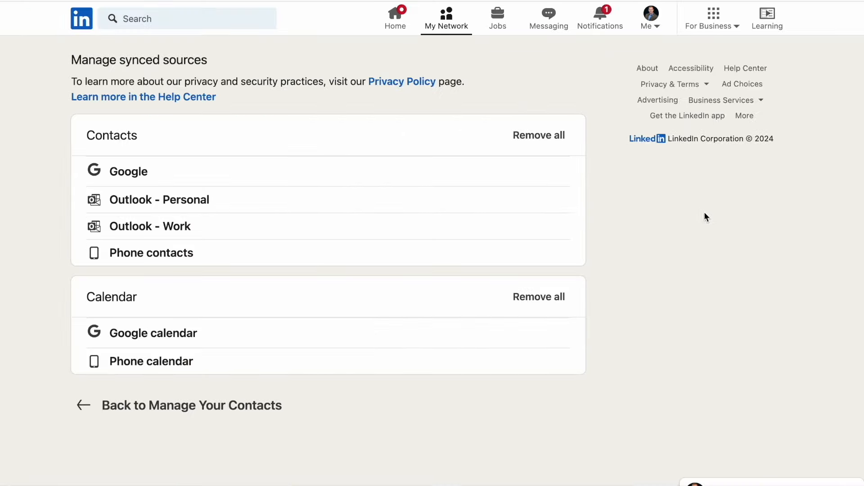
Remove all synced contact sources and all synced calendar sources, confirming both removals.
left_click(529, 134)
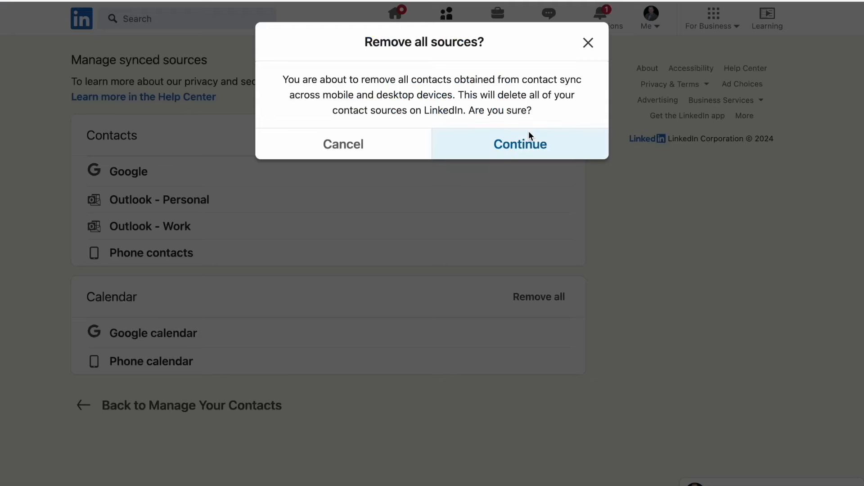
left_click(476, 142)
left_click(534, 294)
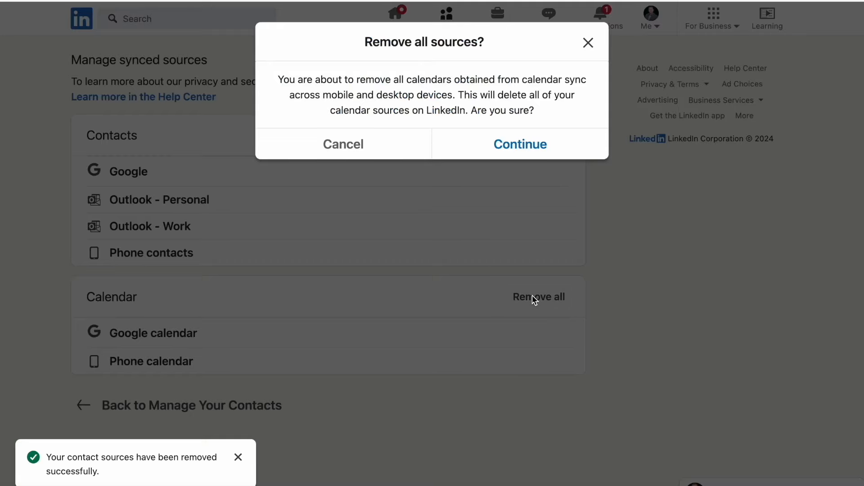
left_click(515, 151)
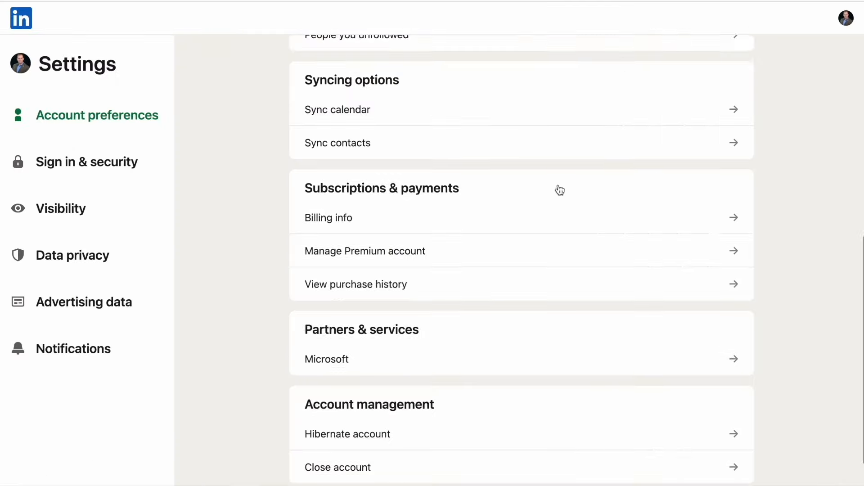
Check the billing info and show the purchase history for Year to Date.
scroll(556, 189, "down", 3)
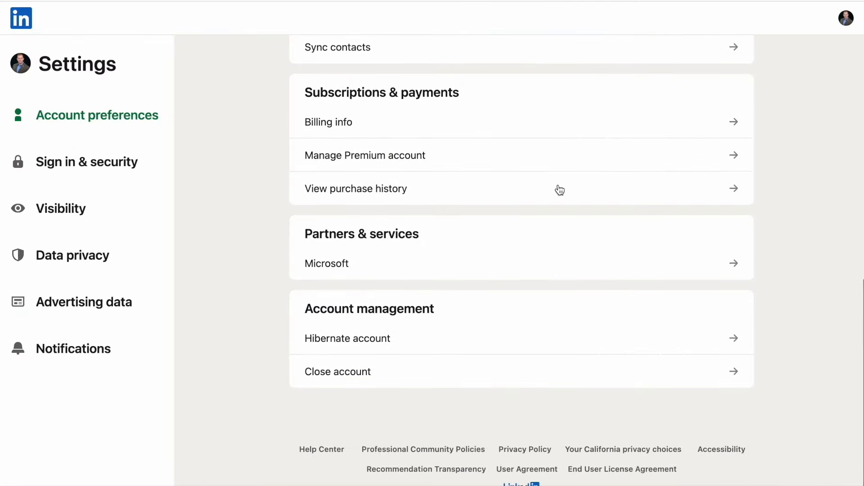
left_click(730, 122)
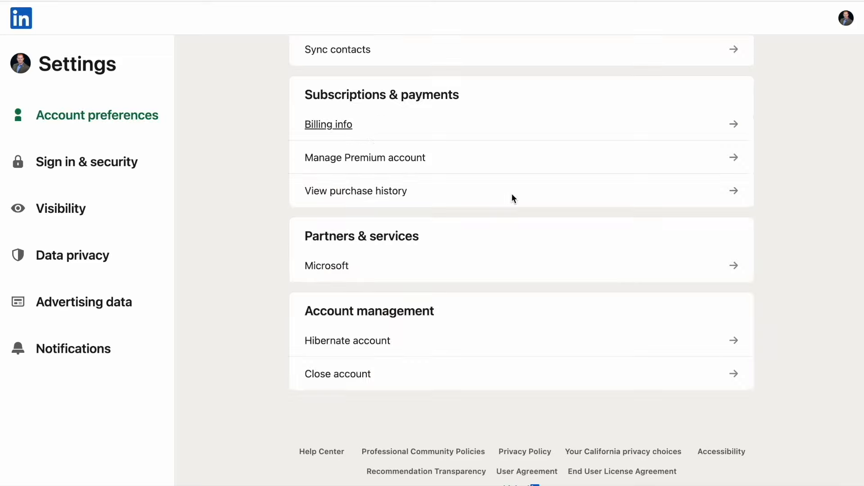
left_click(511, 195)
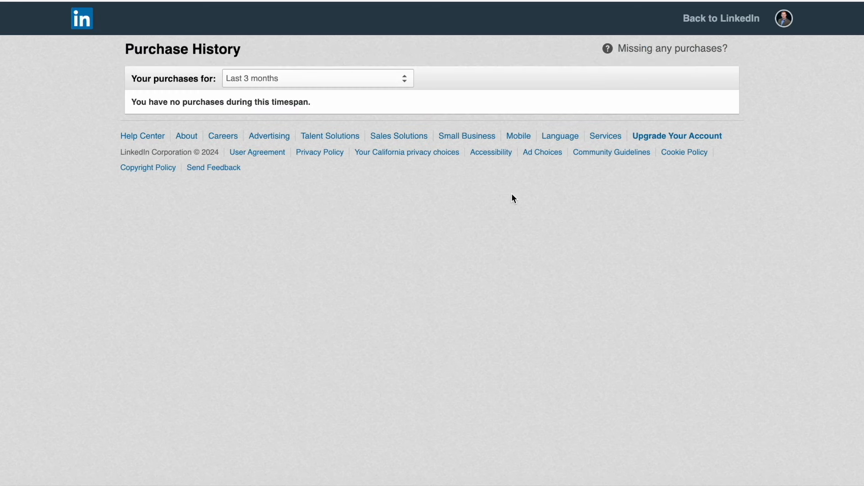
left_click(403, 76)
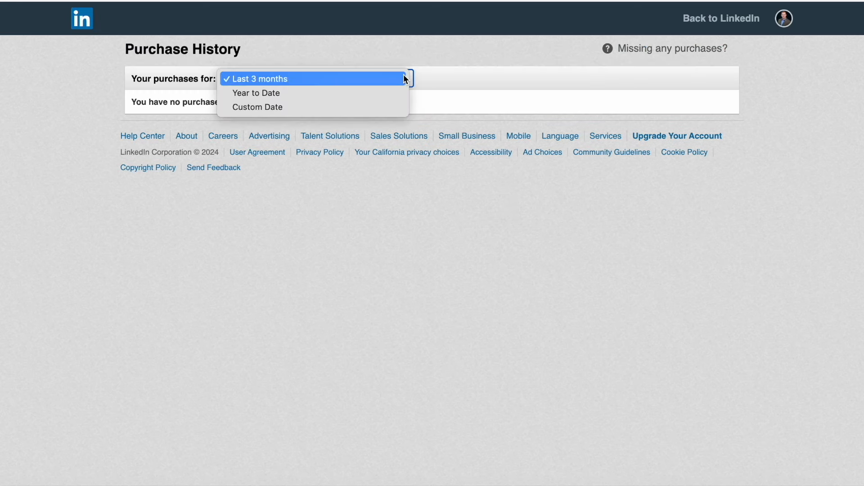
left_click(379, 95)
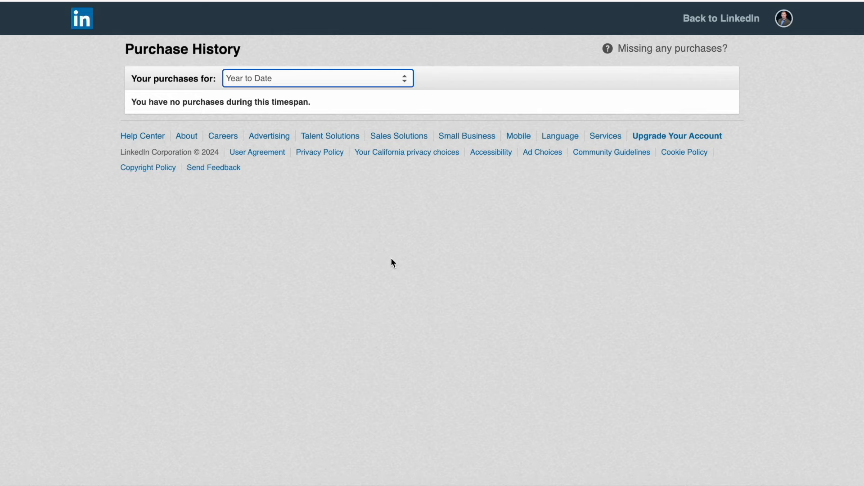
left_click(23, 1)
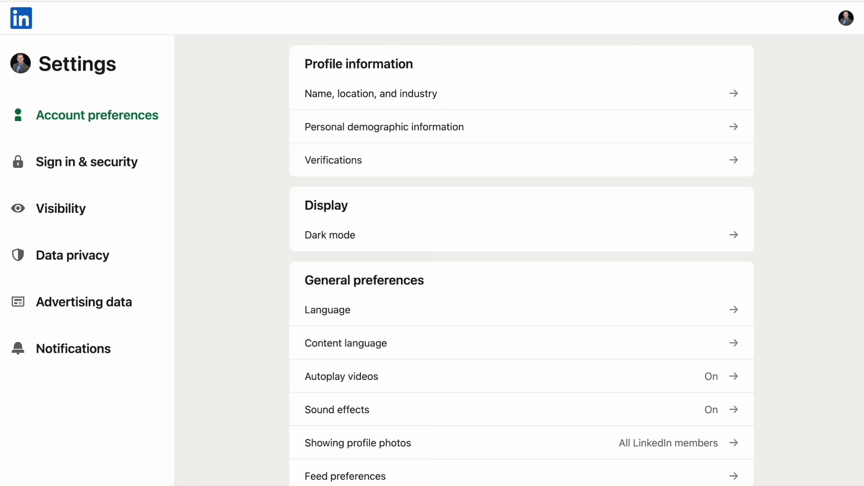
Check which Microsoft accounts have been granted access under Partners & services.
scroll(242, 283, "down", 13)
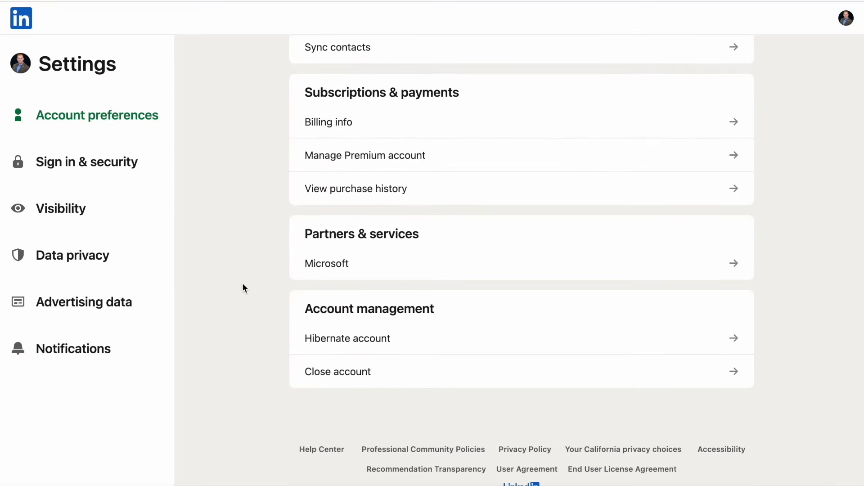
left_click(479, 263)
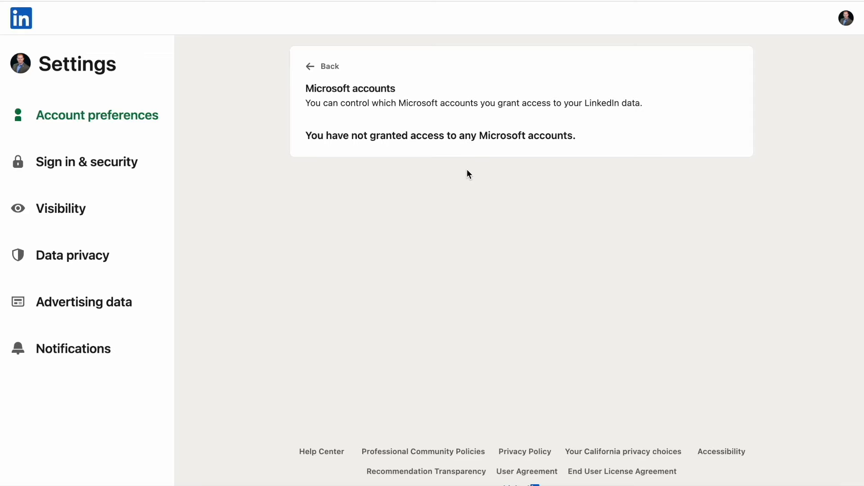
left_click(323, 67)
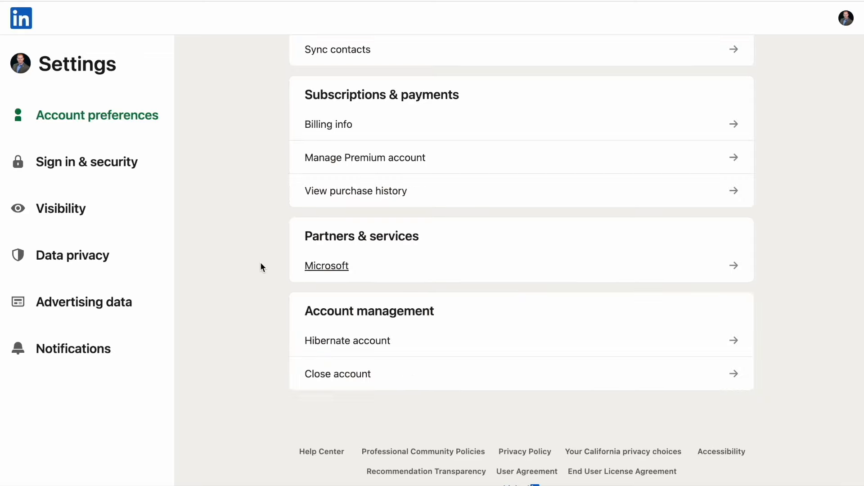
Review the email addresses, phone numbers and password change form in the Sign in & security settings.
left_click(88, 163)
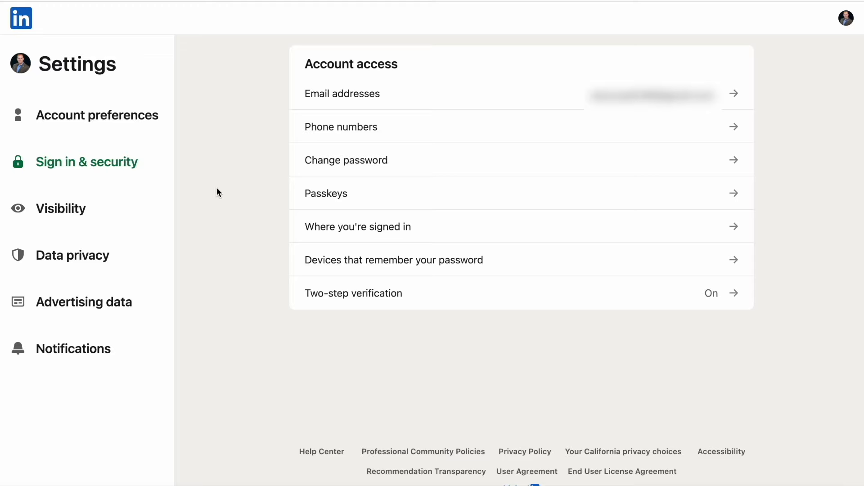
left_click(409, 100)
left_click(471, 132)
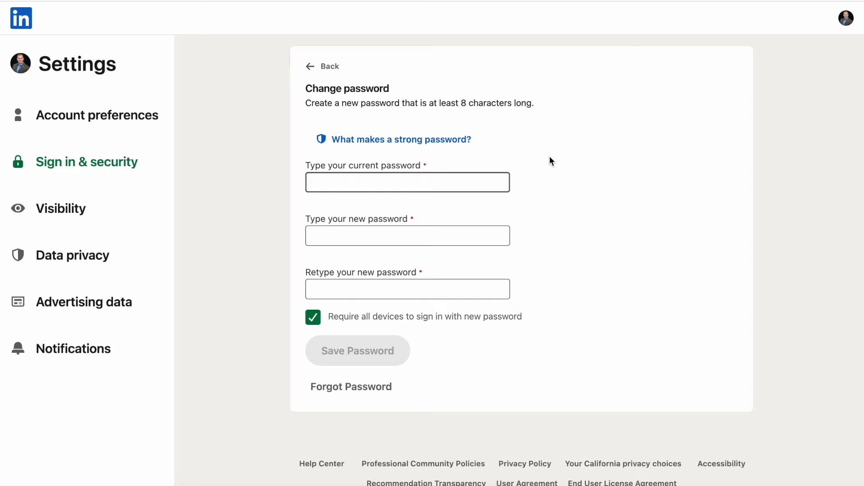
left_click(311, 67)
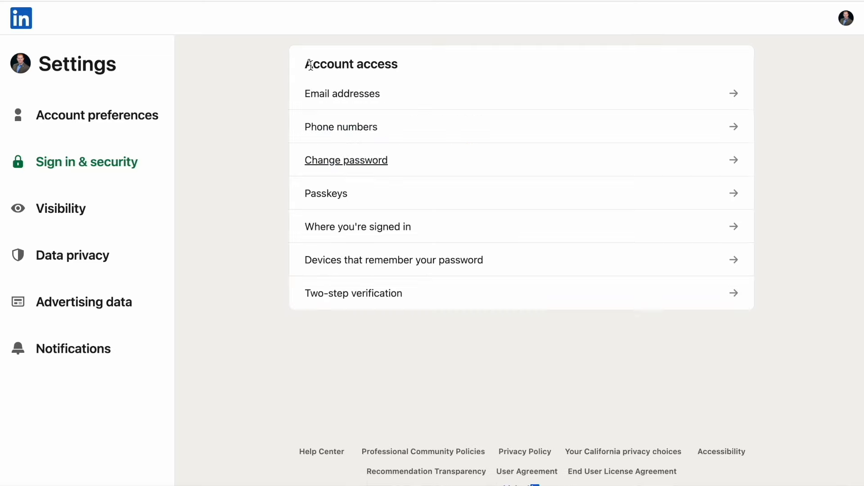
Review the passkeys, the active sessions and the devices that remember the password.
left_click(334, 194)
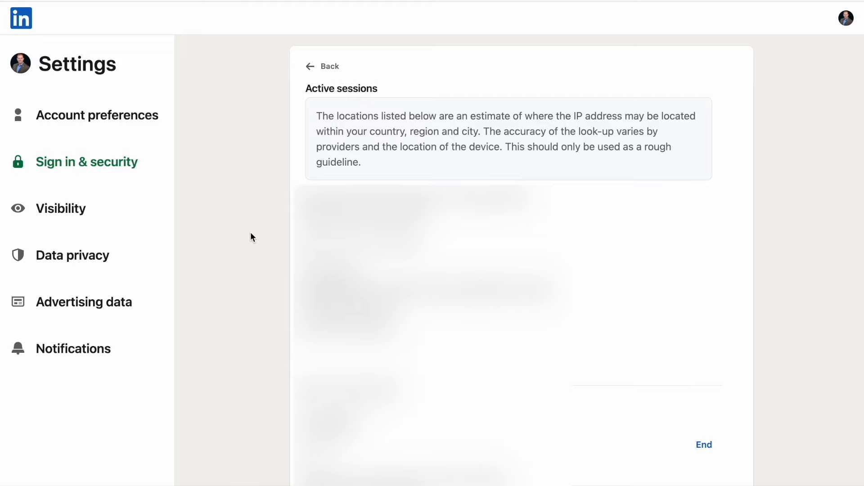
scroll(250, 231, "down", 5)
scroll(251, 231, "down", 2)
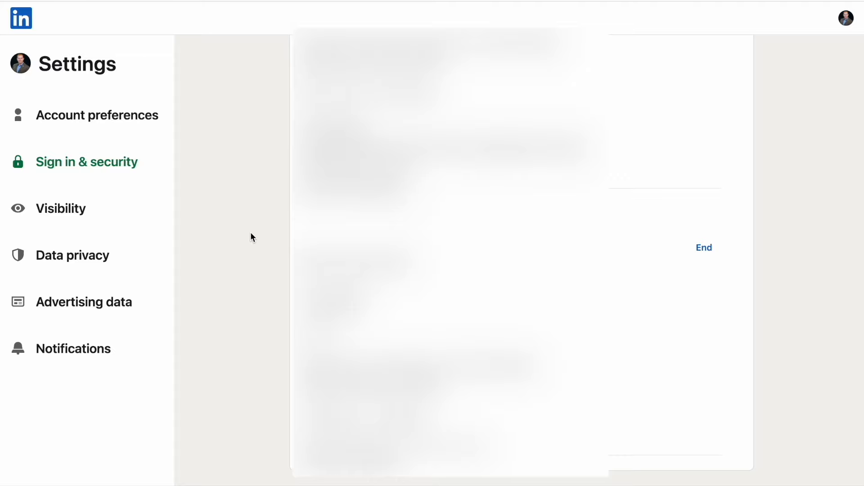
scroll(252, 237, "up", 2)
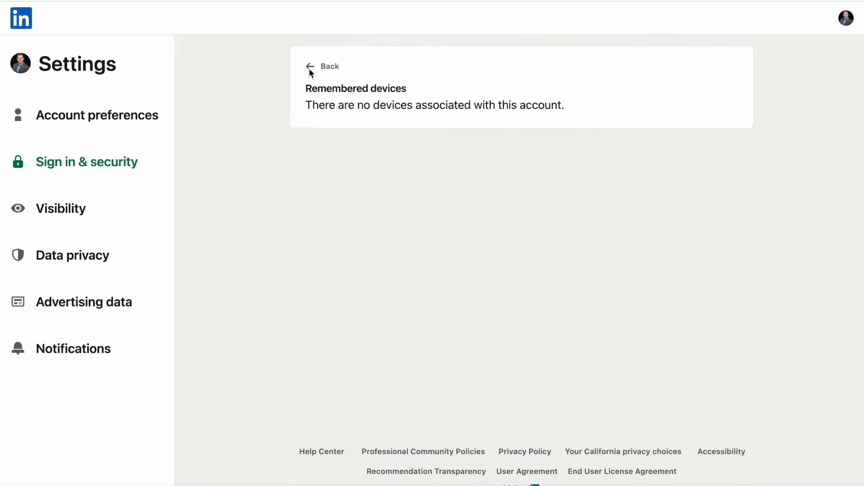
left_click(310, 68)
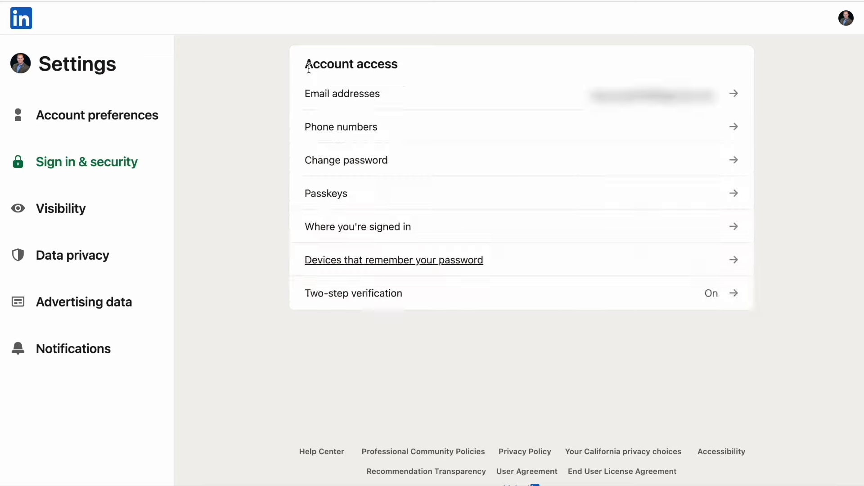
Examine the two-step verification setting and its available verification methods, keeping Phone Number (SMS).
left_click(385, 301)
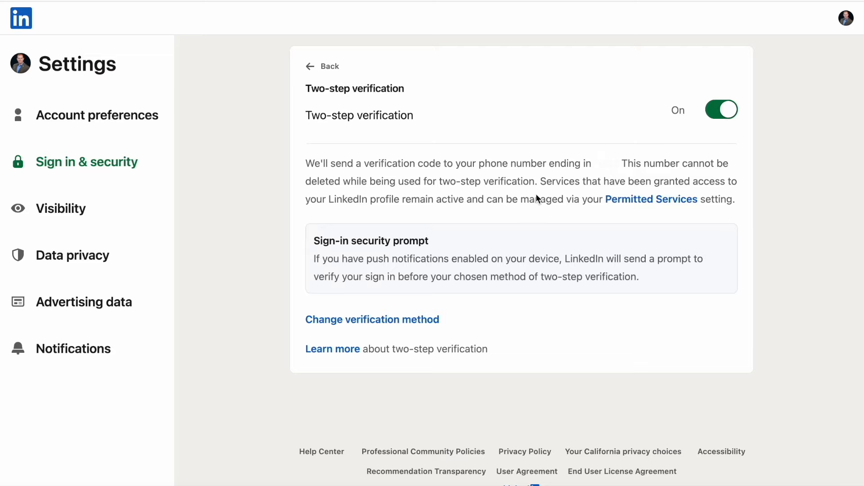
left_click(371, 321)
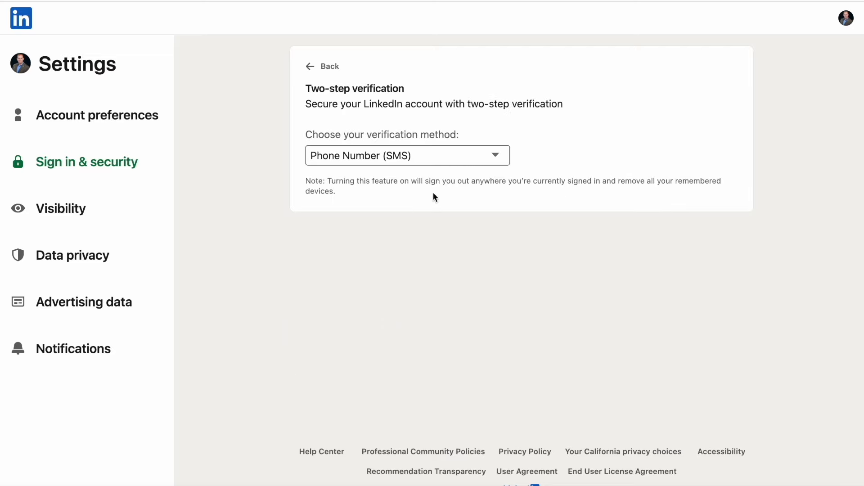
left_click(450, 156)
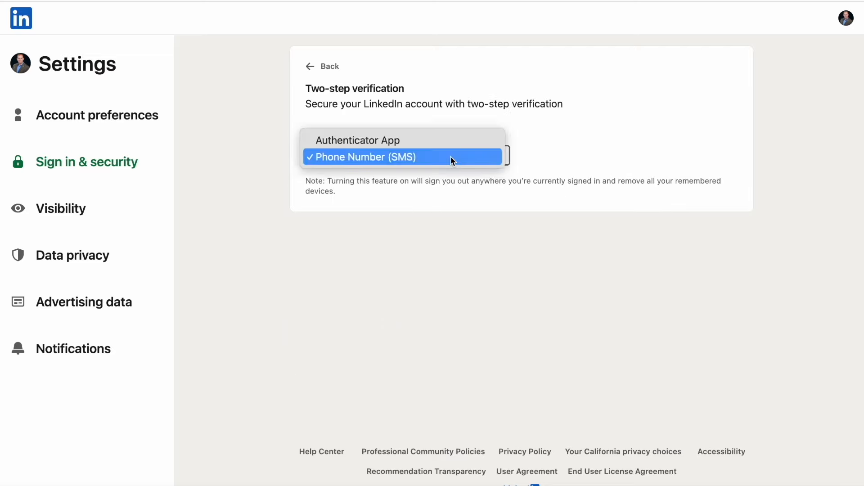
left_click(417, 230)
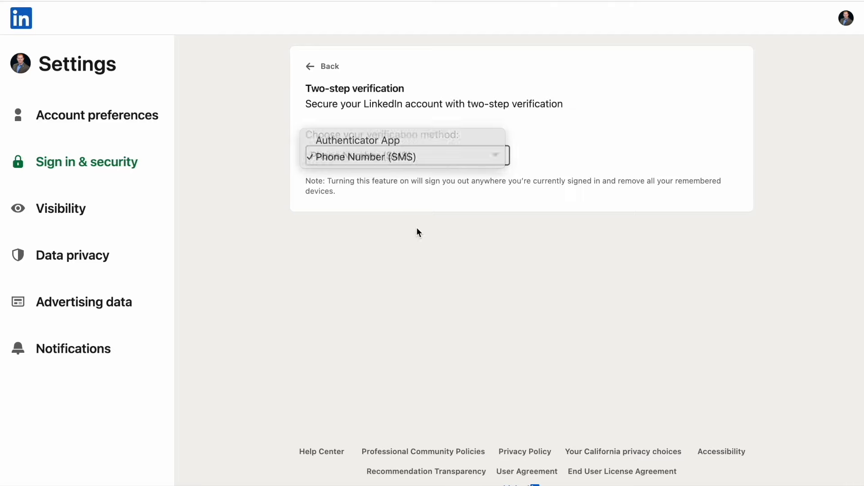
left_click(310, 66)
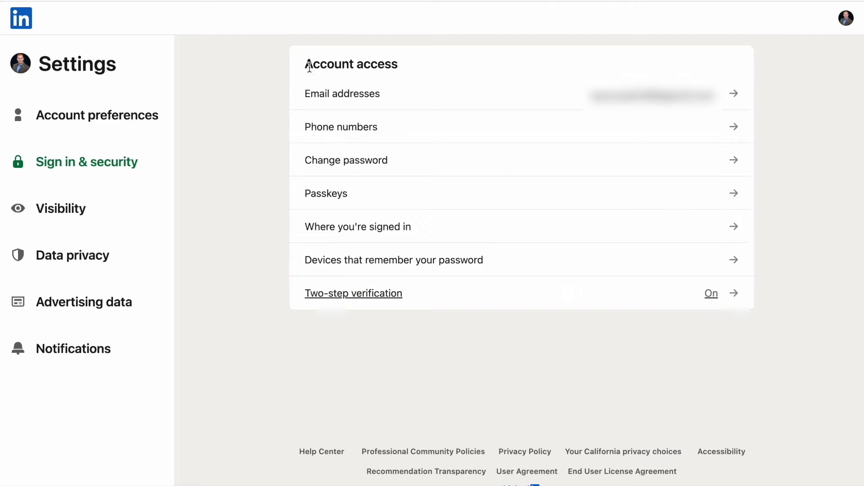
Review the Visibility settings for page visits, public profile, email address, connections and followed members.
left_click(67, 211)
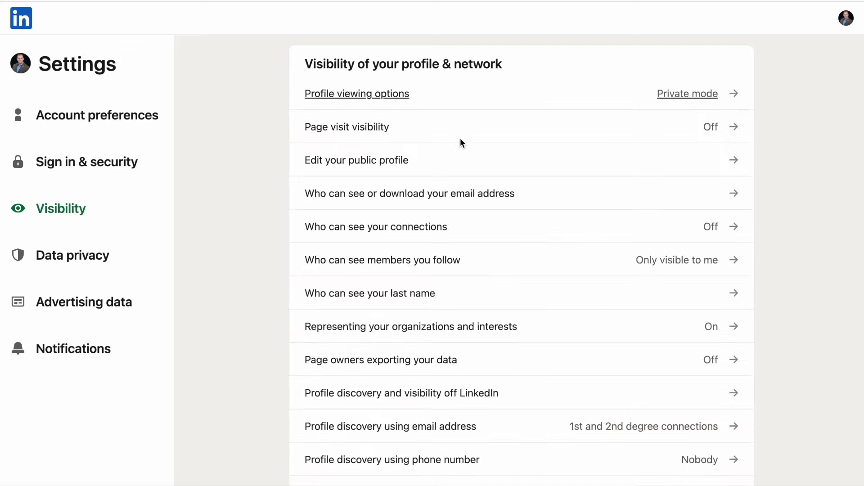
left_click(418, 132)
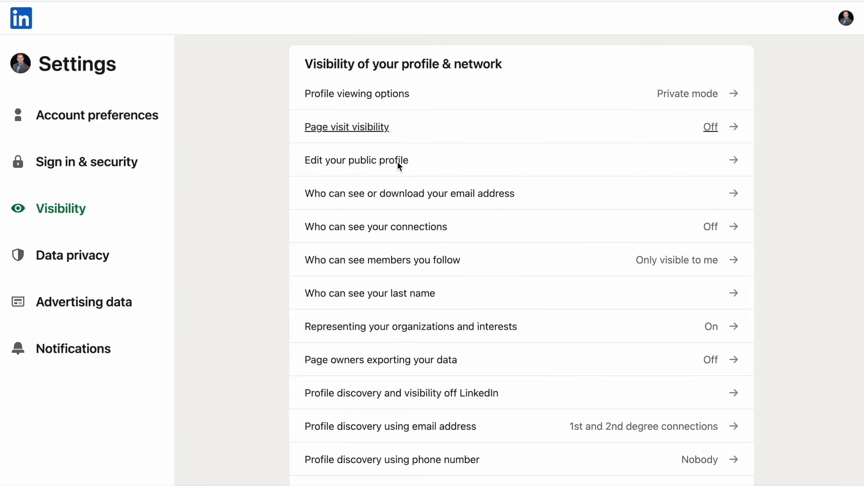
left_click(397, 162)
left_click(459, 199)
left_click(487, 231)
left_click(598, 261)
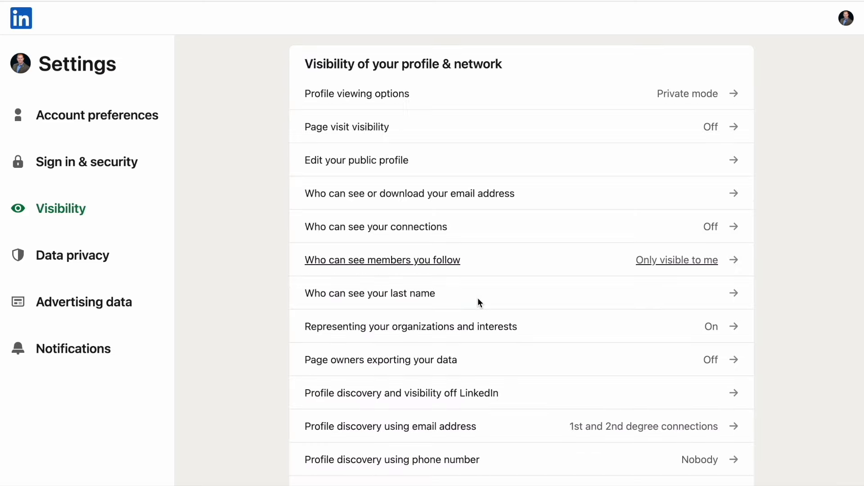
Turn off showing profile information on content in the setting for representing your organizations and interests.
left_click(478, 299)
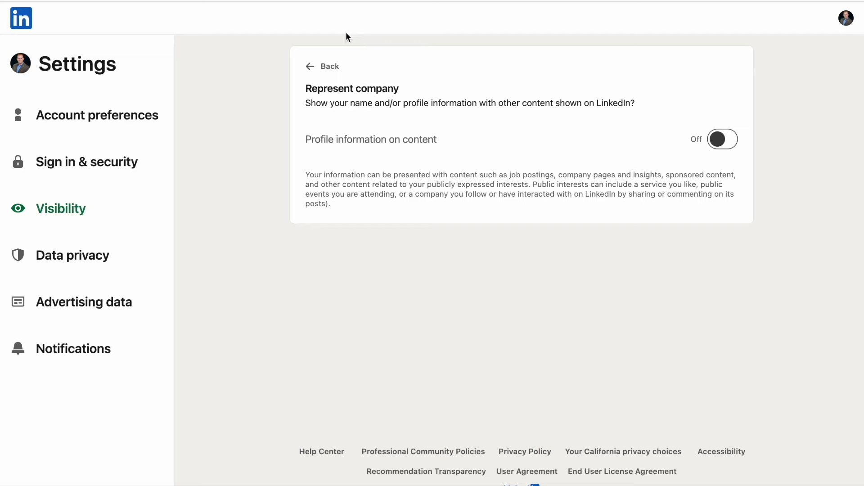
left_click(311, 67)
Review whether Page owners can export your data and whether the profile is visible outside LinkedIn.
left_click(330, 264)
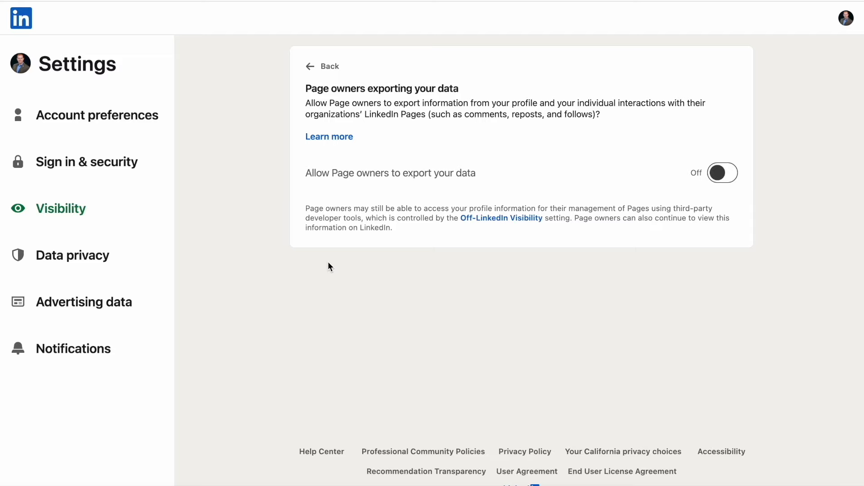
key("super+Left")
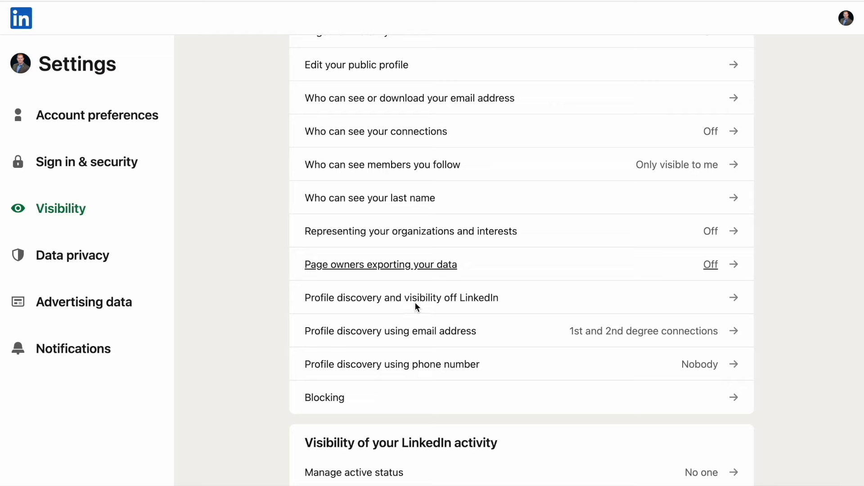
left_click(415, 302)
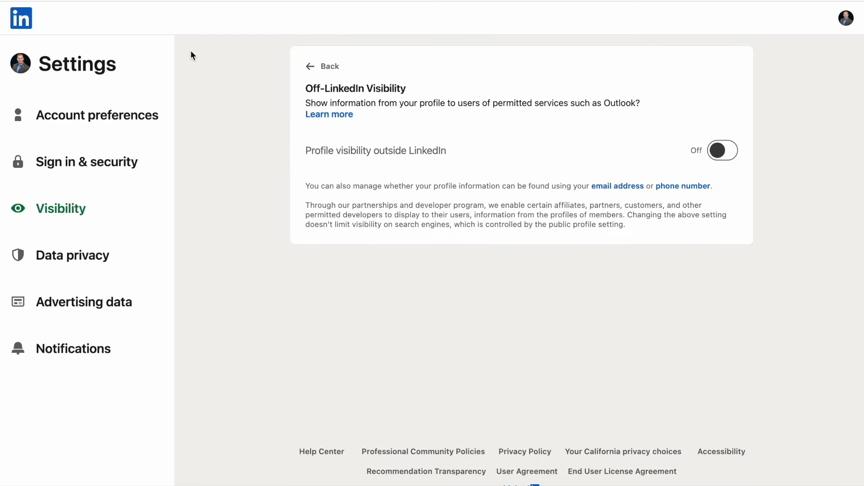
key("super+Left")
Limit profile discovery by email address to 1st degree connections, and check the phone number discovery and blocking settings.
left_click(524, 214)
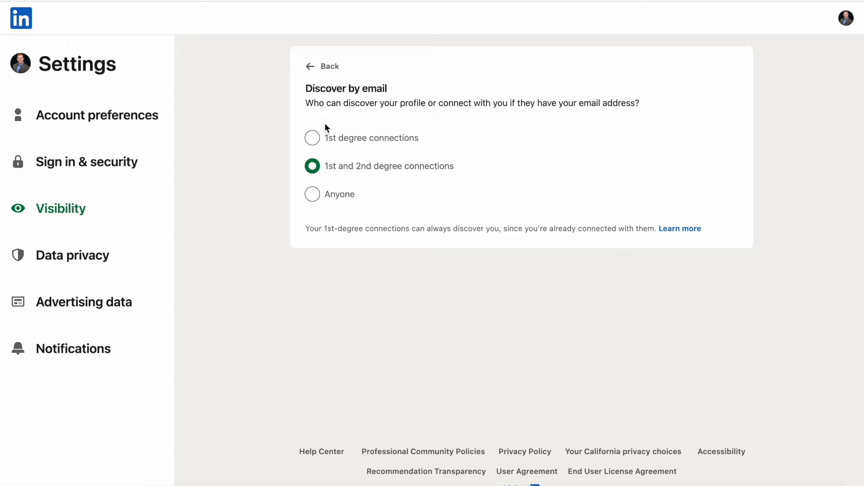
left_click(310, 142)
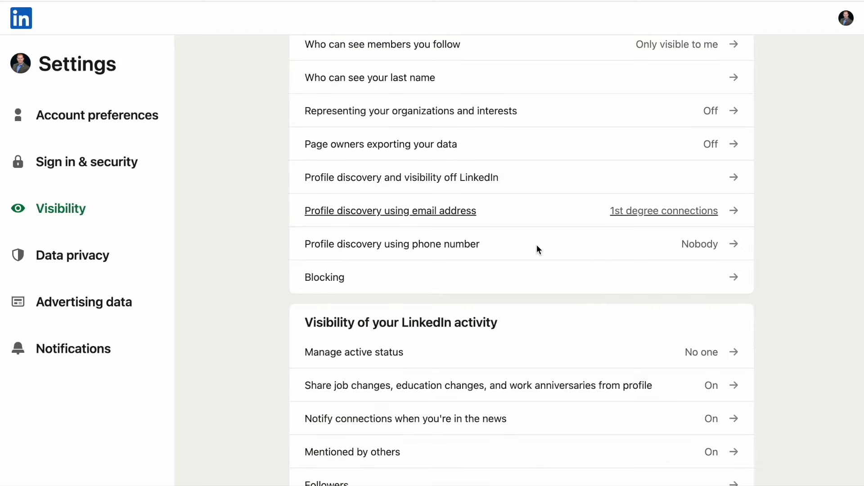
left_click(536, 246)
left_click(375, 280)
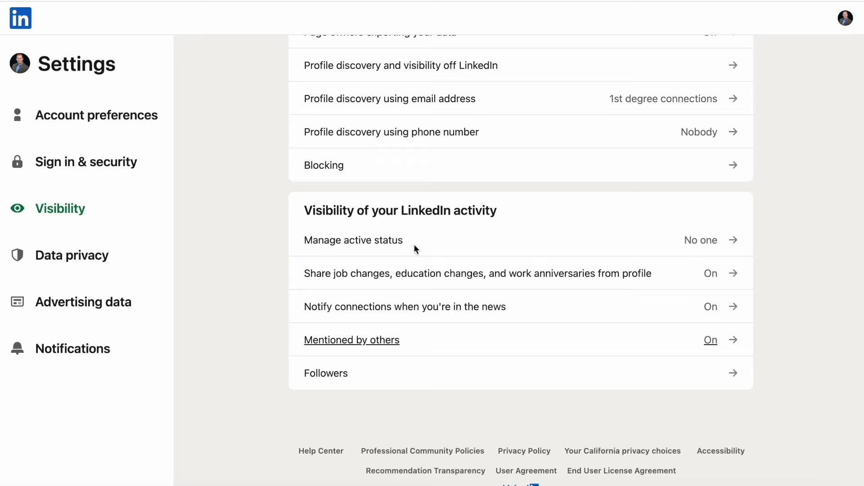
Review the activity visibility settings for active status, sharing key profile updates and notifying the network of news mentions.
left_click(539, 245)
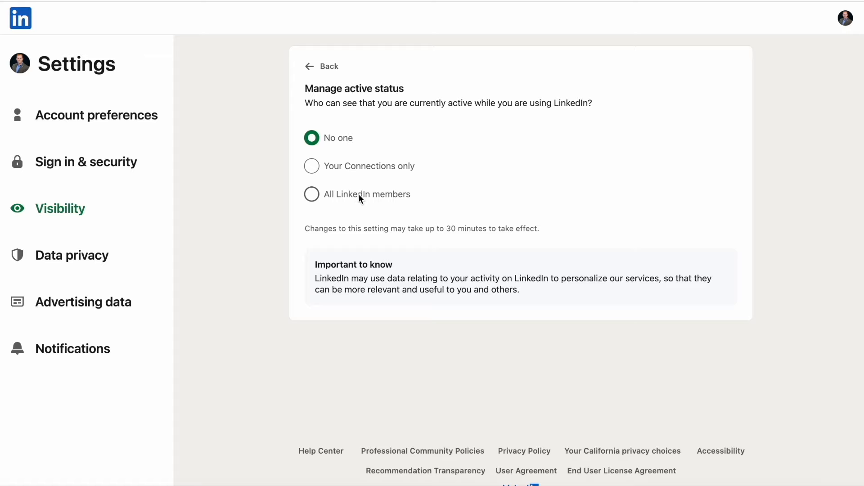
left_click(311, 68)
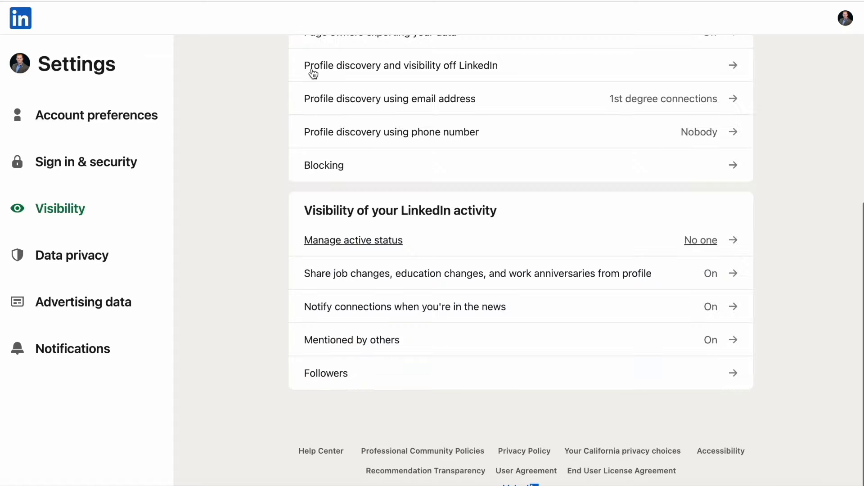
left_click(512, 276)
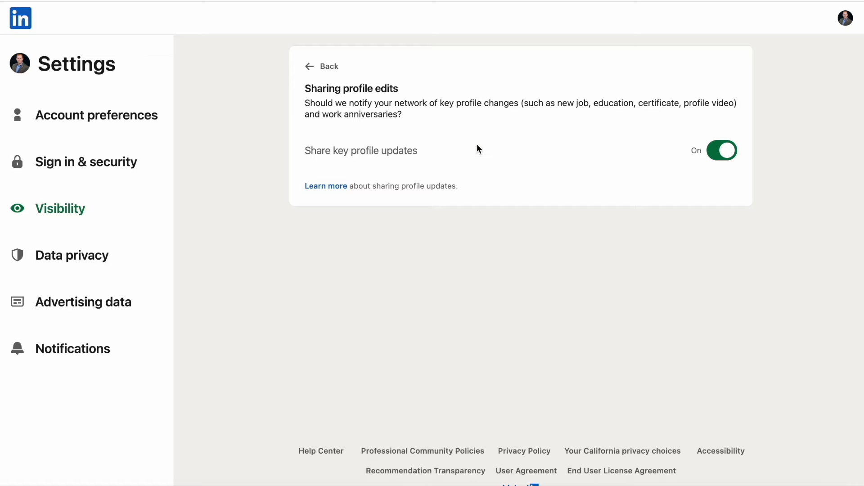
left_click(309, 72)
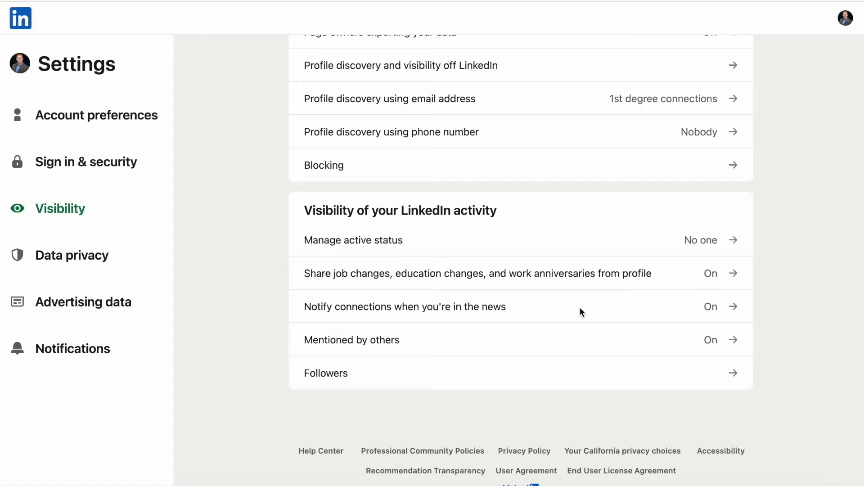
left_click(580, 308)
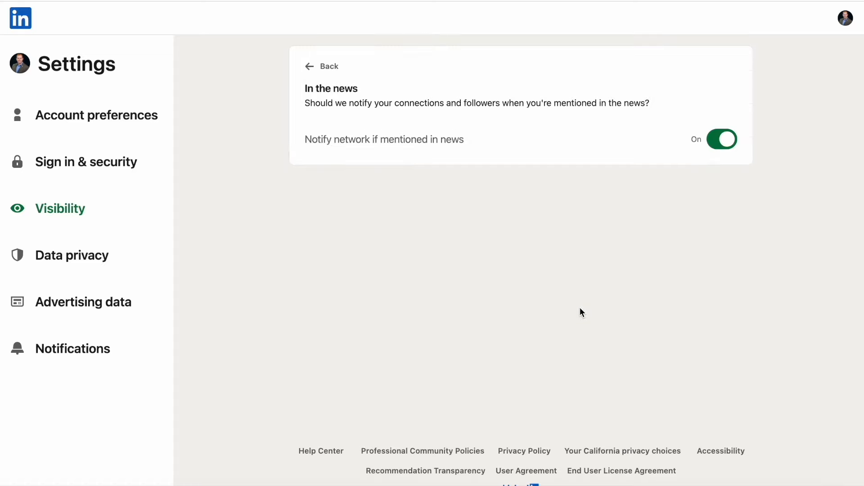
left_click(308, 66)
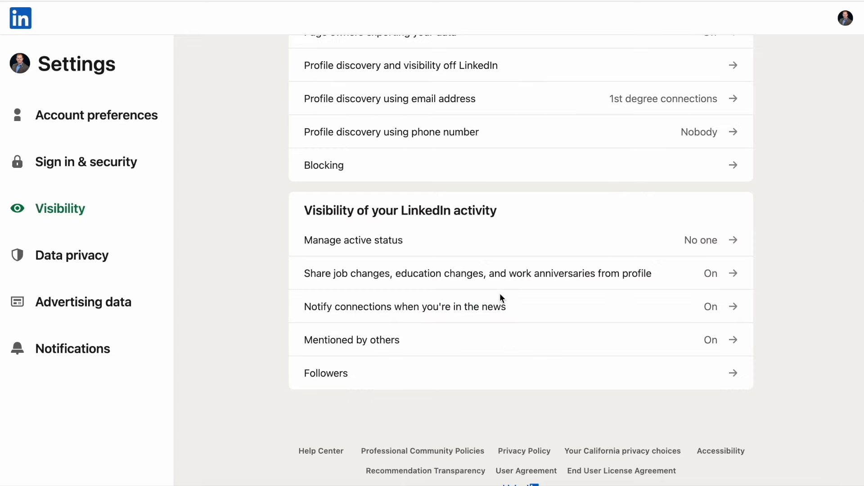
Review the settings for mentions or tags by others and for who can follow you.
left_click(510, 337)
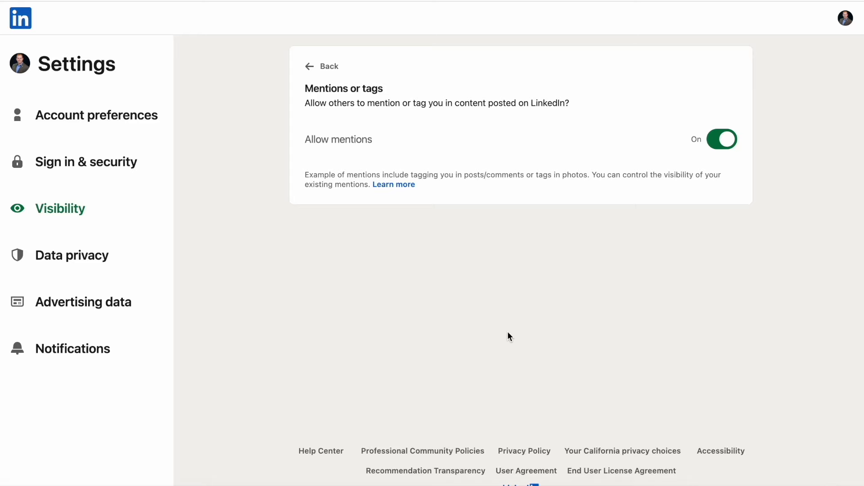
left_click(309, 68)
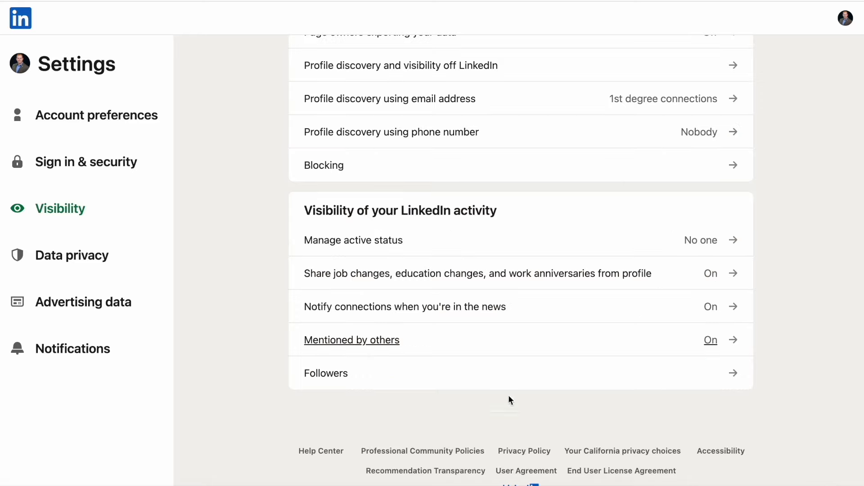
left_click(483, 376)
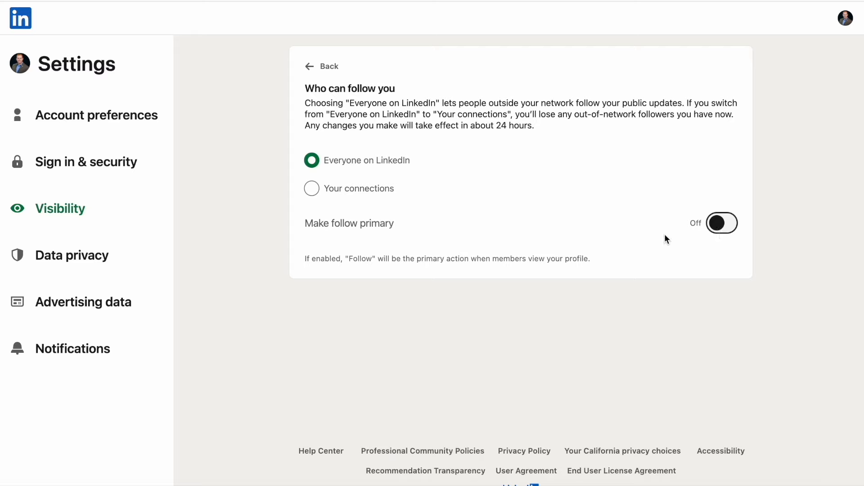
left_click(309, 67)
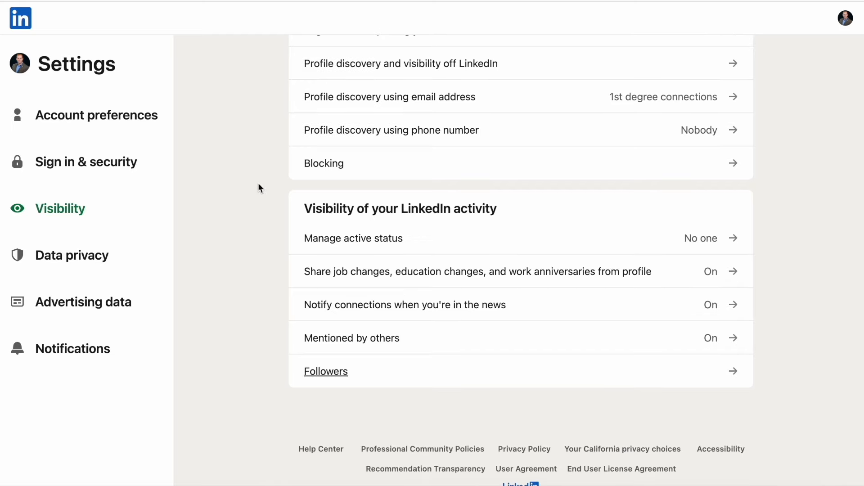
Review the Data privacy settings for getting a copy of your data, search history and personal demographic information.
left_click(88, 258)
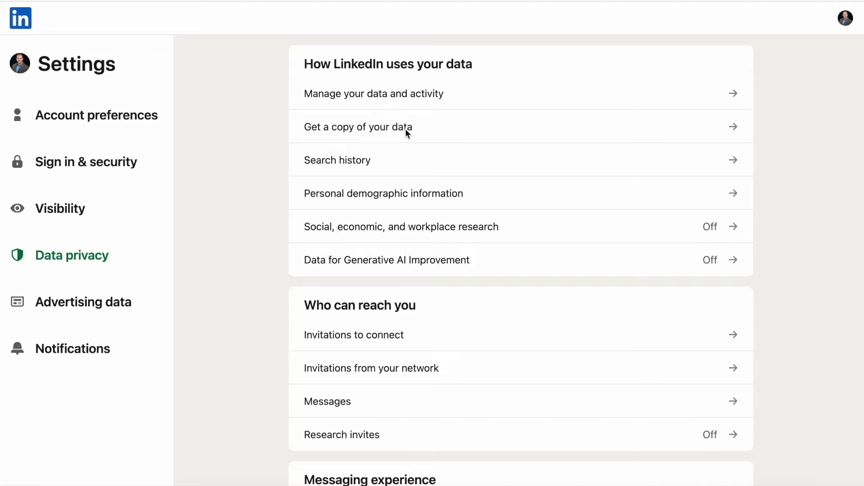
left_click(419, 132)
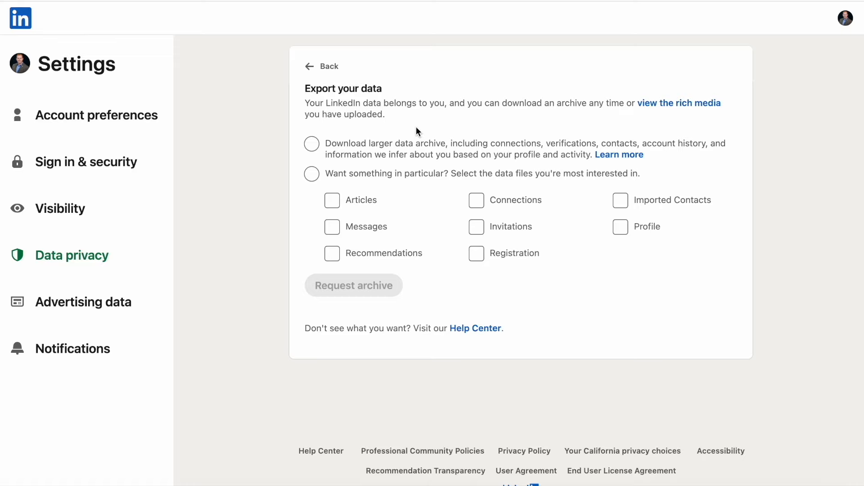
left_click(312, 68)
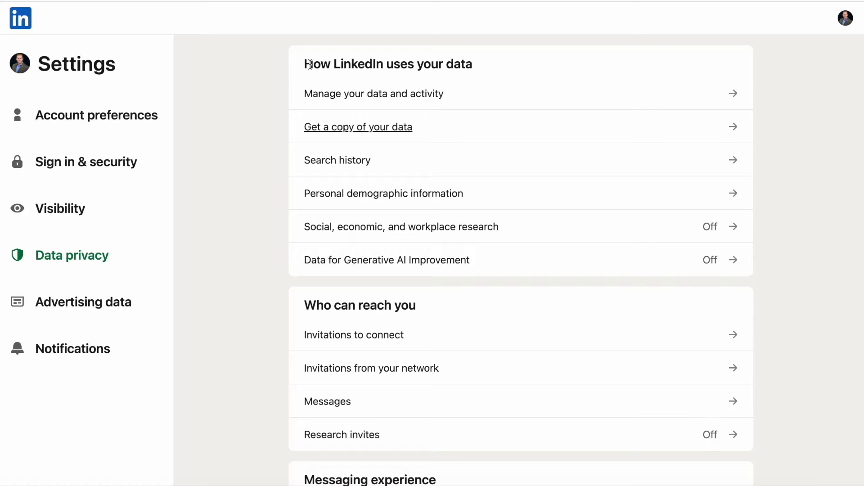
left_click(385, 164)
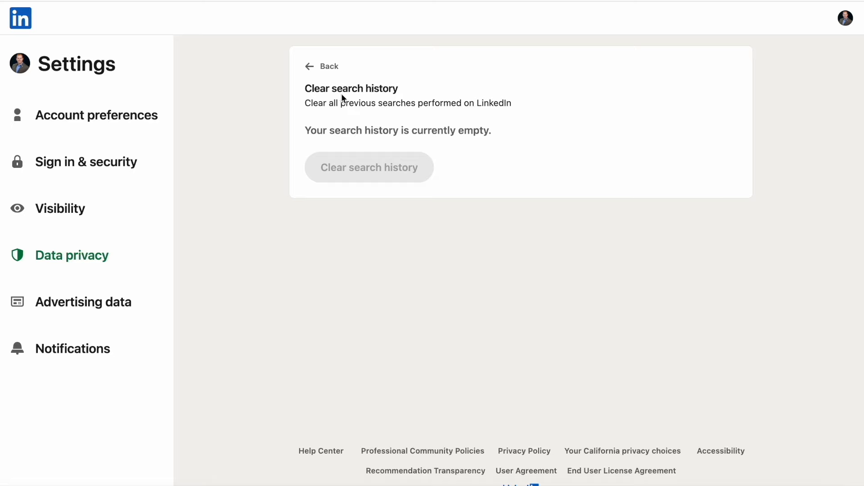
left_click(311, 66)
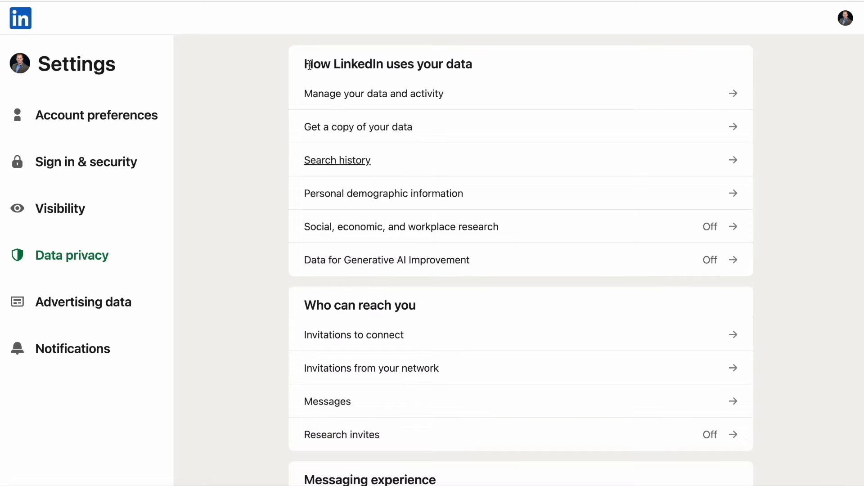
left_click(487, 194)
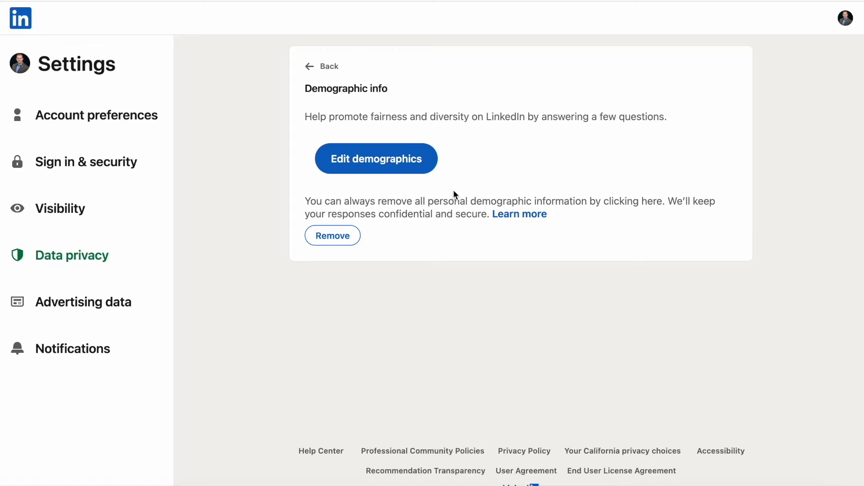
left_click(311, 69)
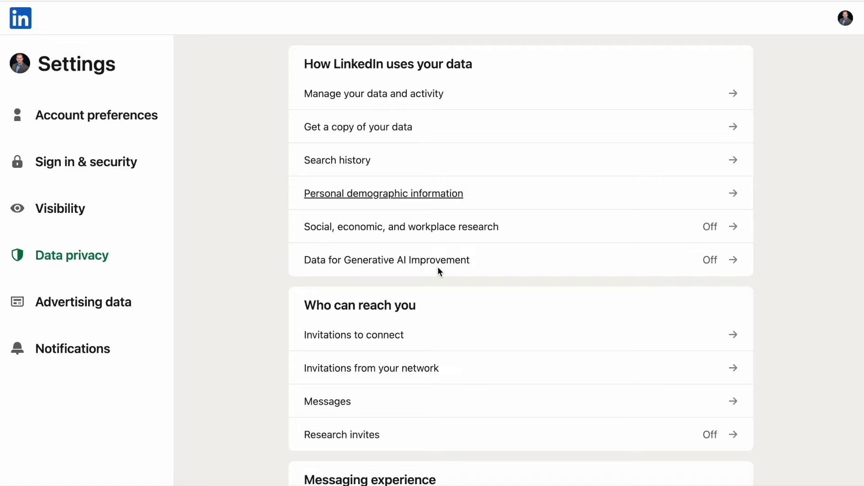
Restrict invitations to connect to only people who appear in your "Imported Contacts" list.
scroll(542, 253, "down", 5)
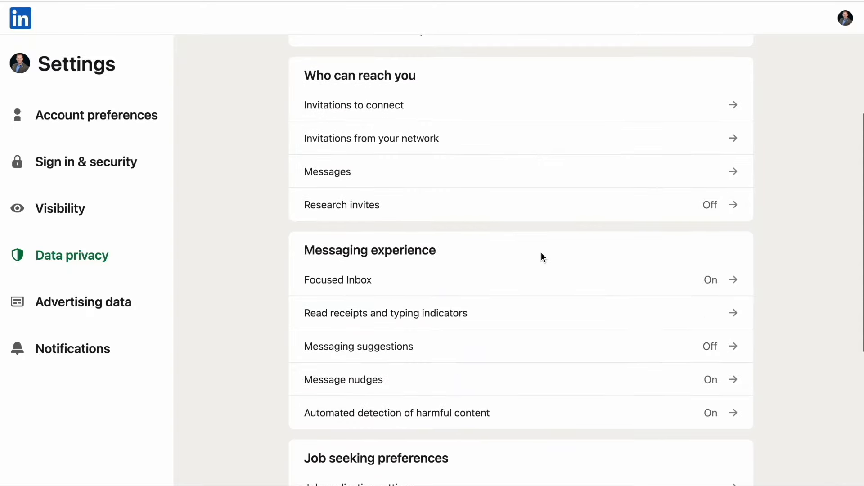
left_click(489, 106)
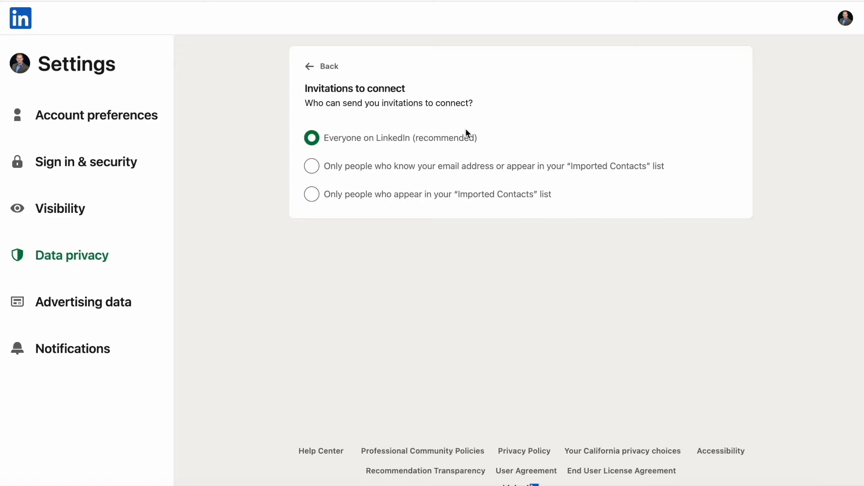
left_click(386, 166)
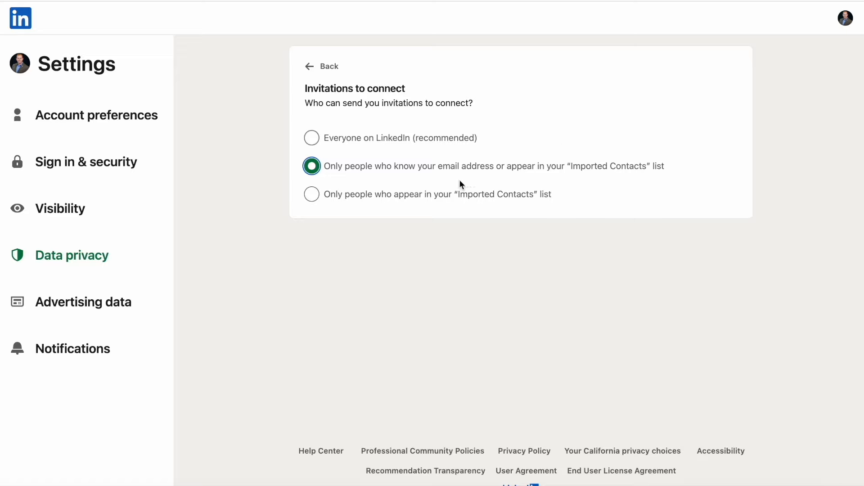
left_click(451, 194)
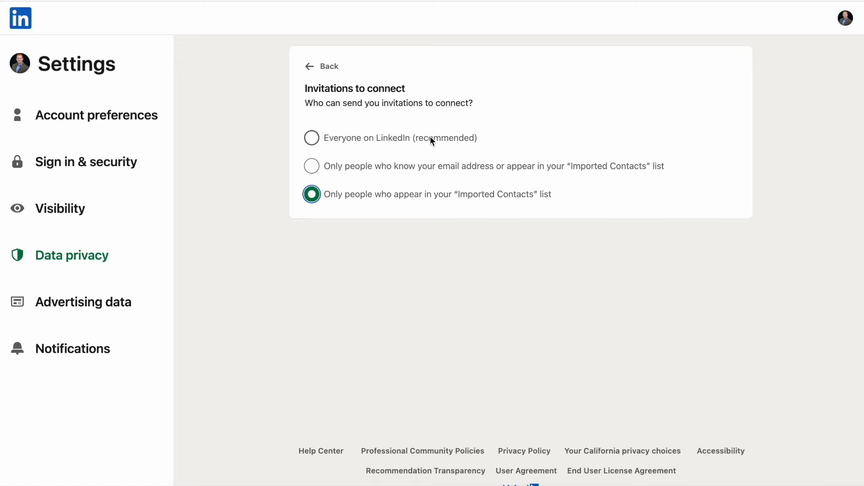
left_click(310, 67)
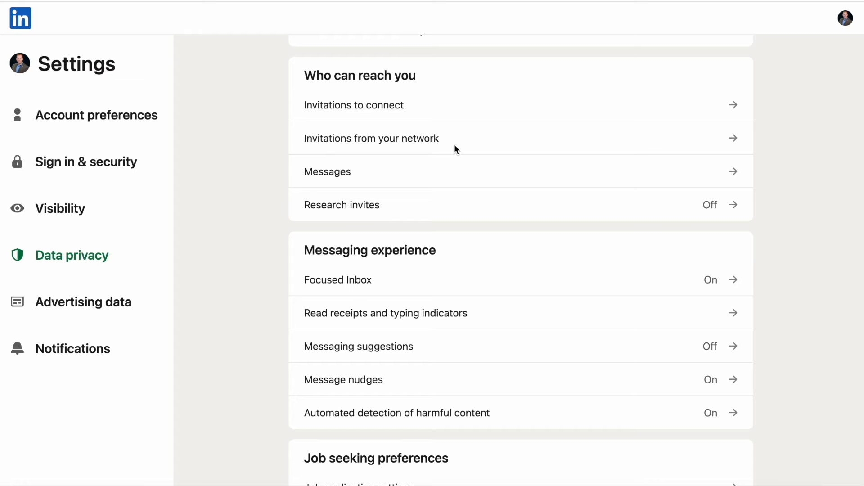
Review the page, event and newsletter invitation settings and the options for message requests, InMail, Open Profile and recruiter messages.
left_click(455, 147)
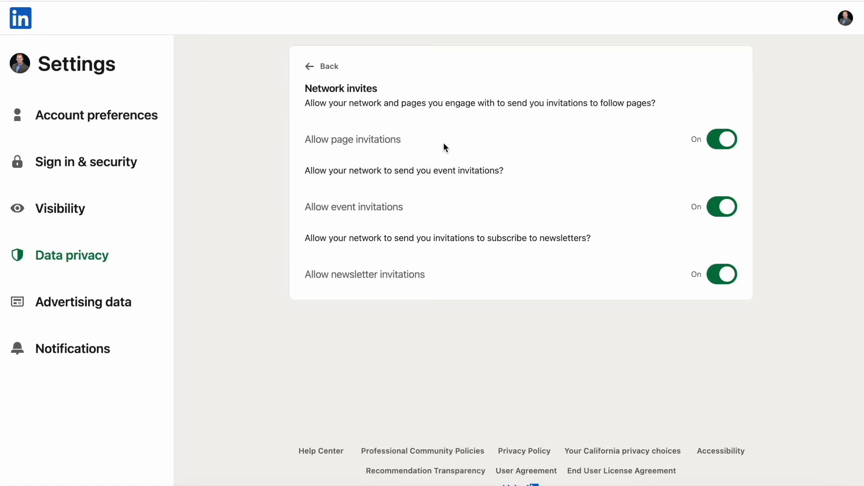
left_click(328, 67)
left_click(517, 170)
scroll(577, 198, "down", 1)
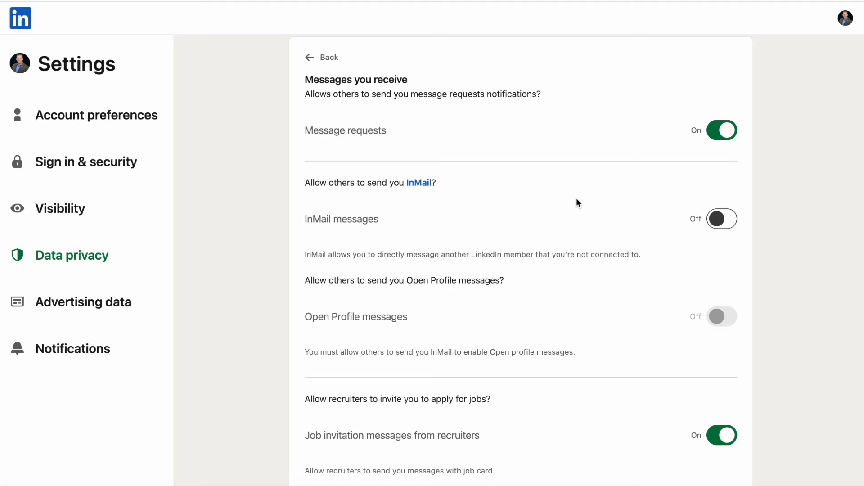
scroll(578, 202, "down", 1)
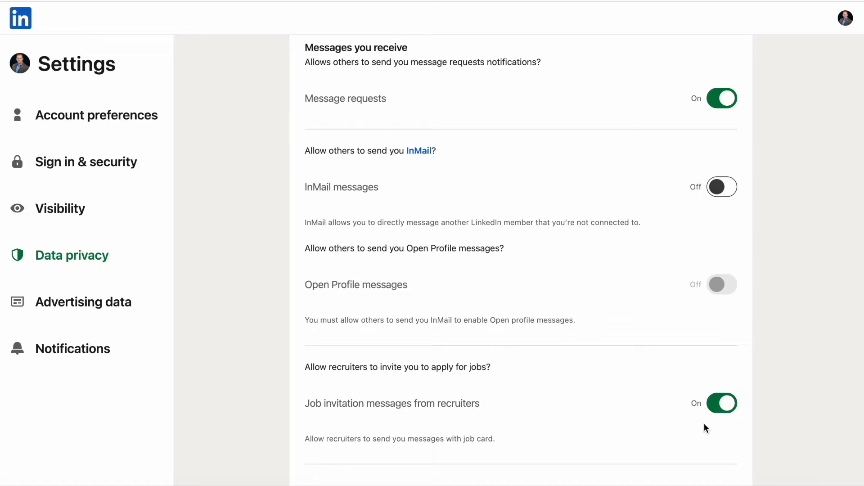
scroll(614, 390, "down", 2)
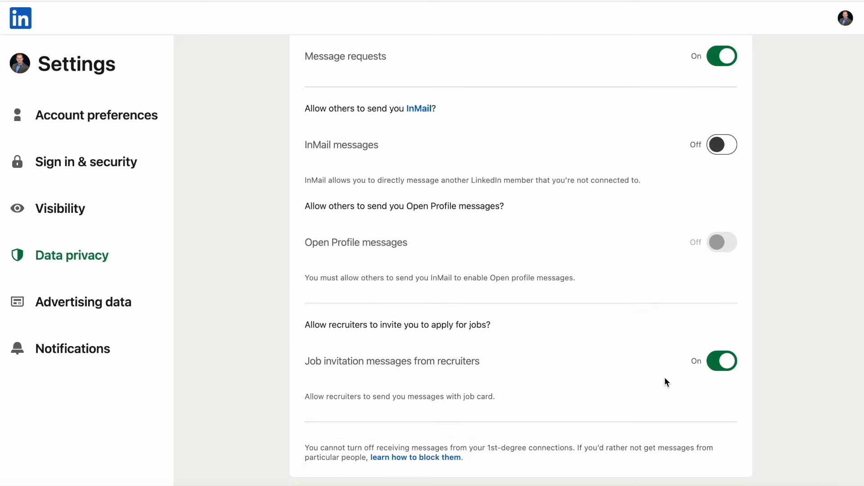
scroll(665, 378, "up", 1)
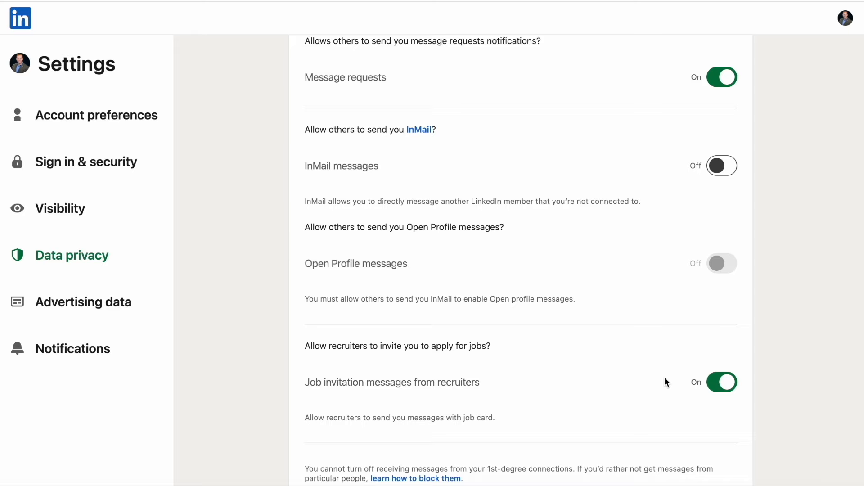
scroll(665, 378, "up", 3)
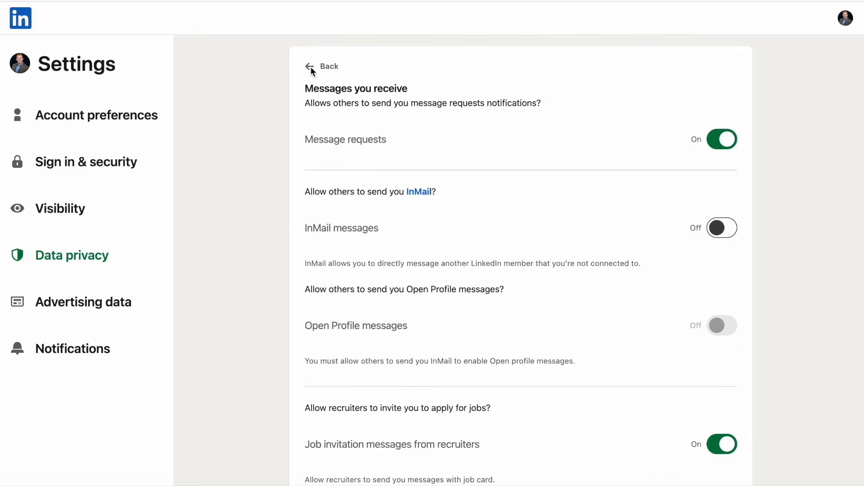
Review the research invitations setting and the read receipts and typing indicators setting under Data privacy.
left_click(310, 67)
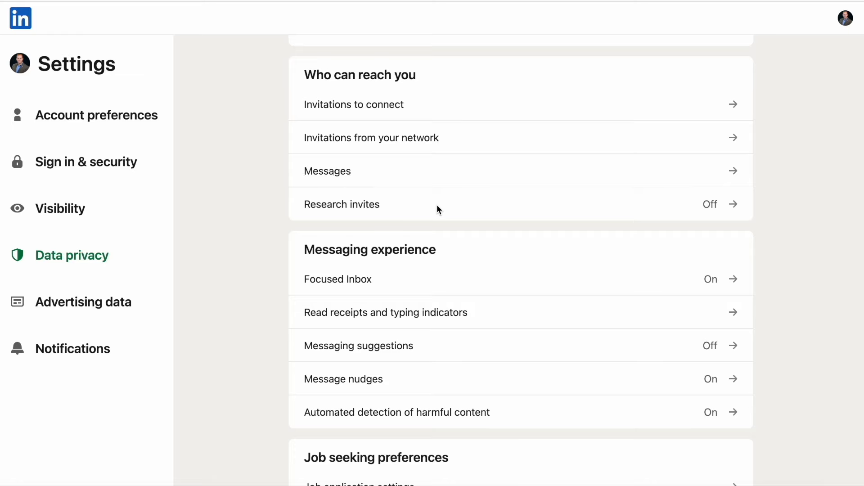
left_click(437, 207)
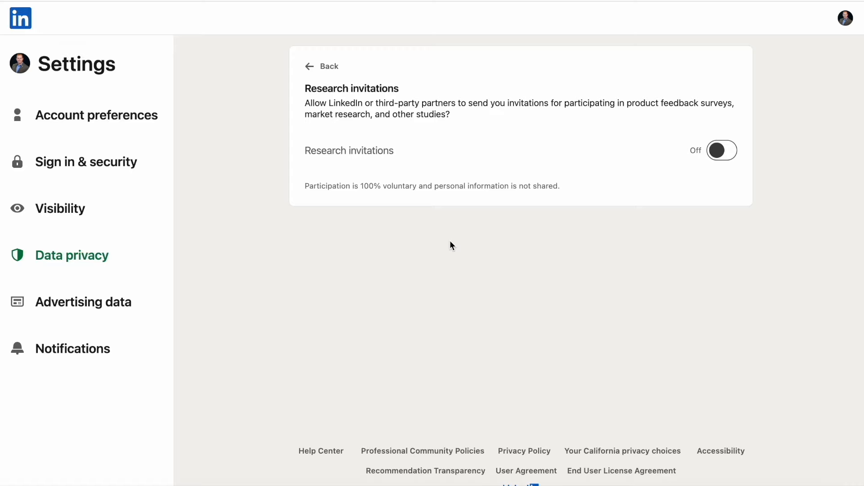
left_click(311, 66)
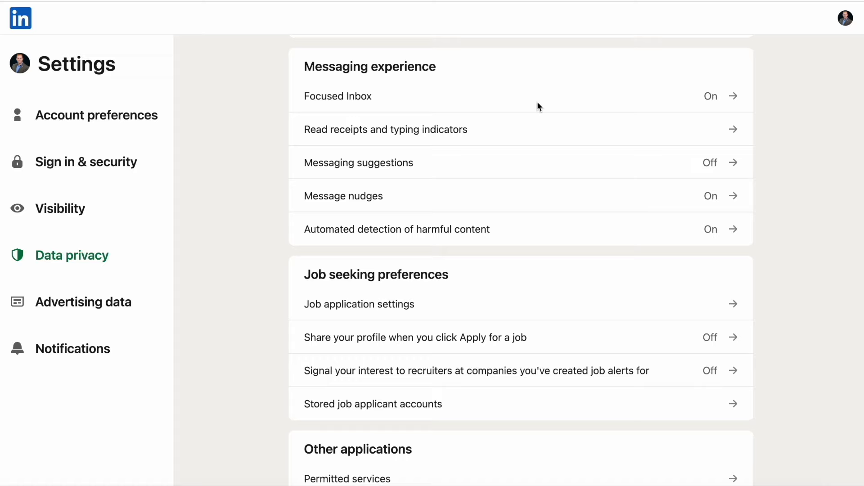
left_click(531, 135)
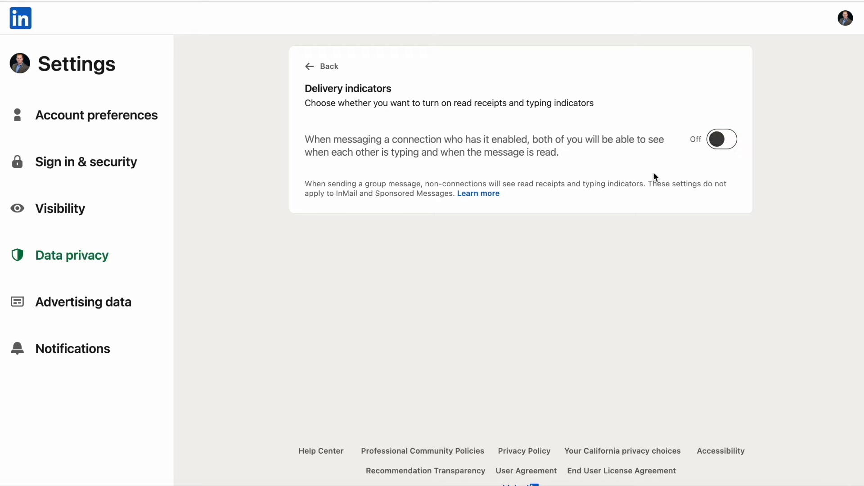
key("alt+Left")
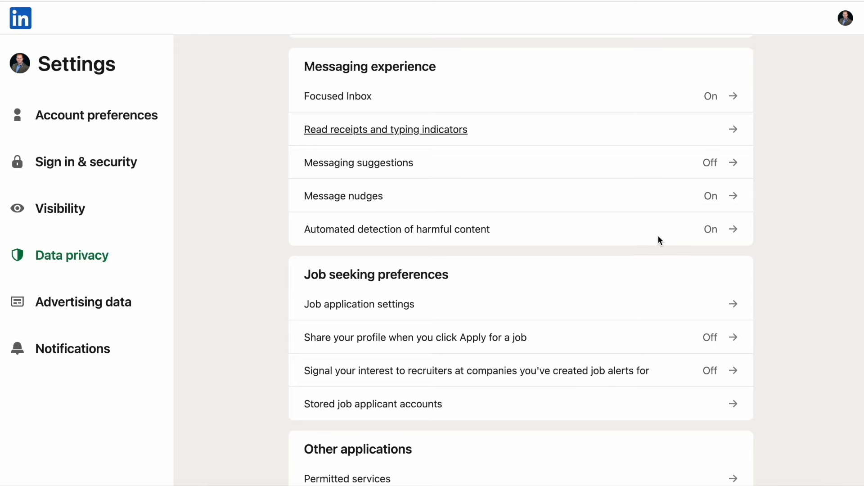
Turn off saving of self-ID information and of resumes and application data in the job application settings, deleting the stored data.
scroll(489, 176, "down", 3)
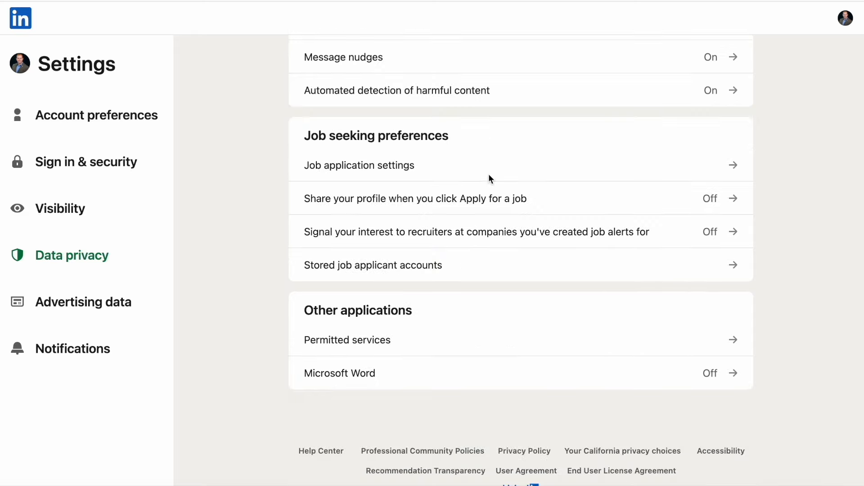
left_click(457, 169)
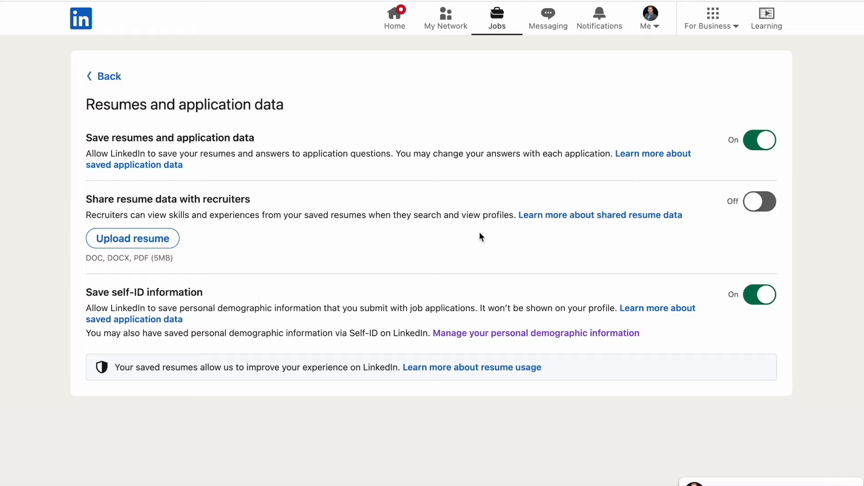
left_click(757, 293)
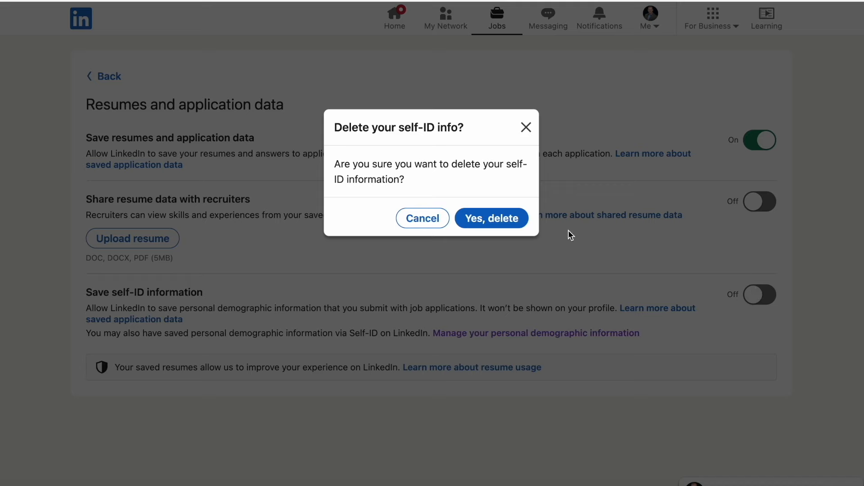
left_click(506, 220)
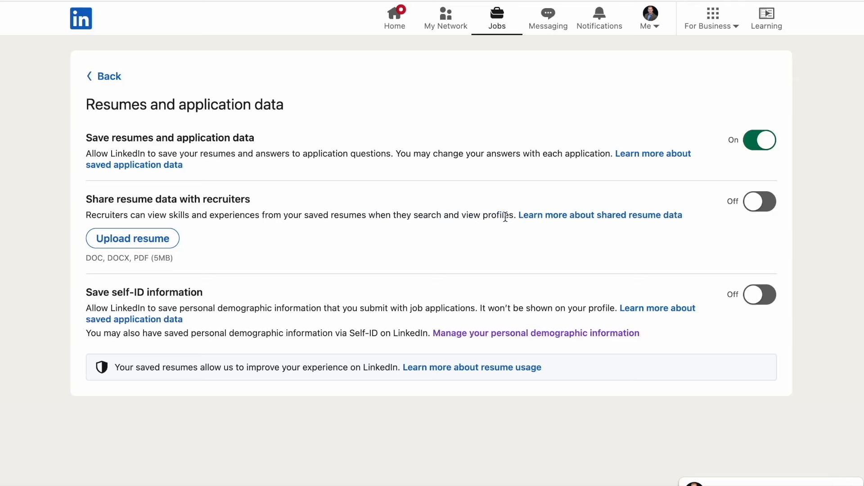
left_click(760, 144)
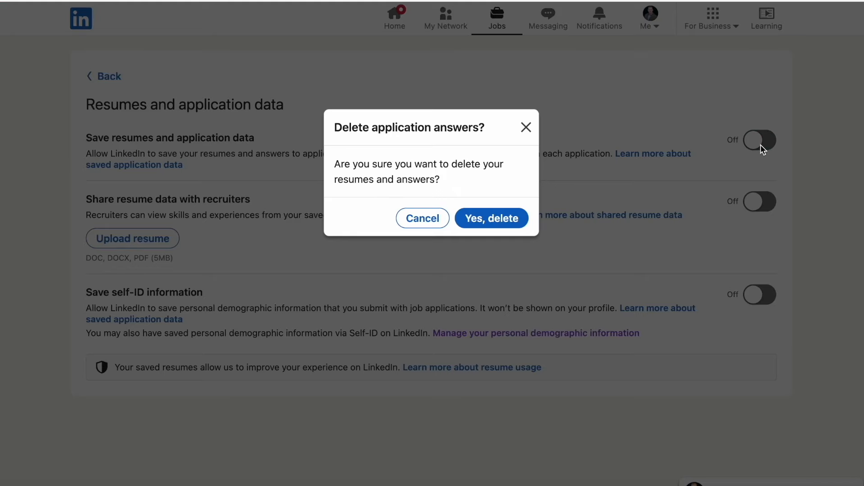
left_click(525, 219)
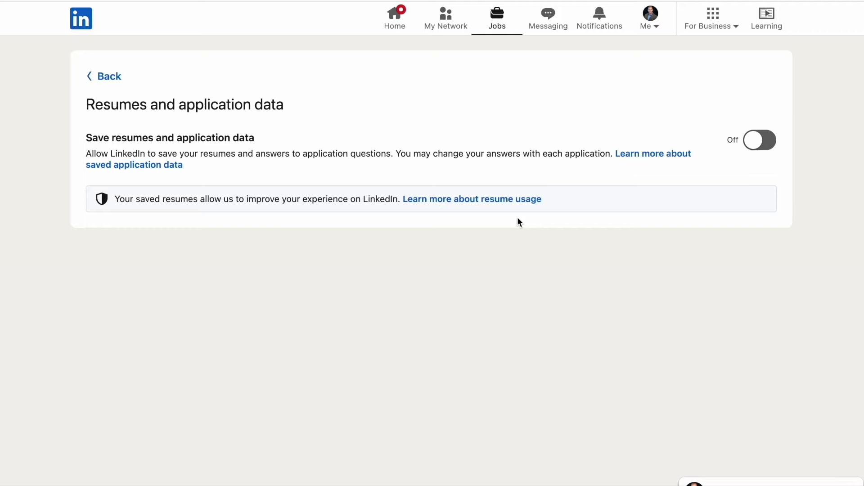
left_click(108, 76)
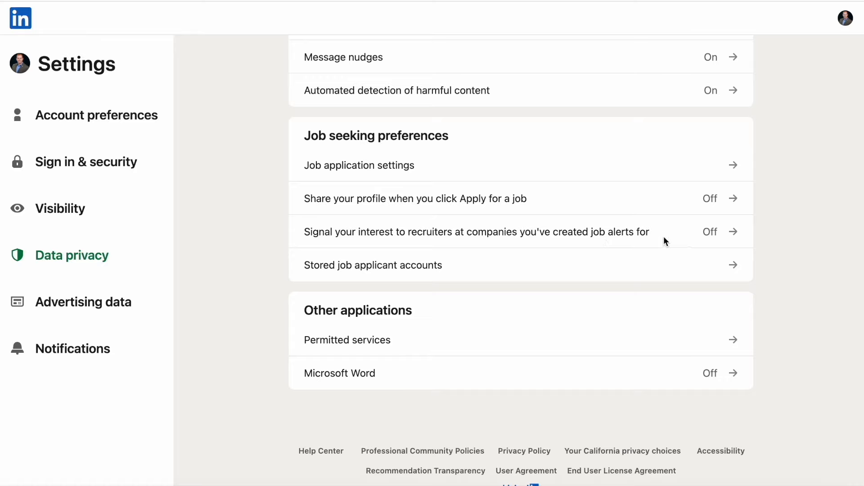
Review the permitted services with access to the profile and network data, and the Microsoft Word setting.
left_click(389, 347)
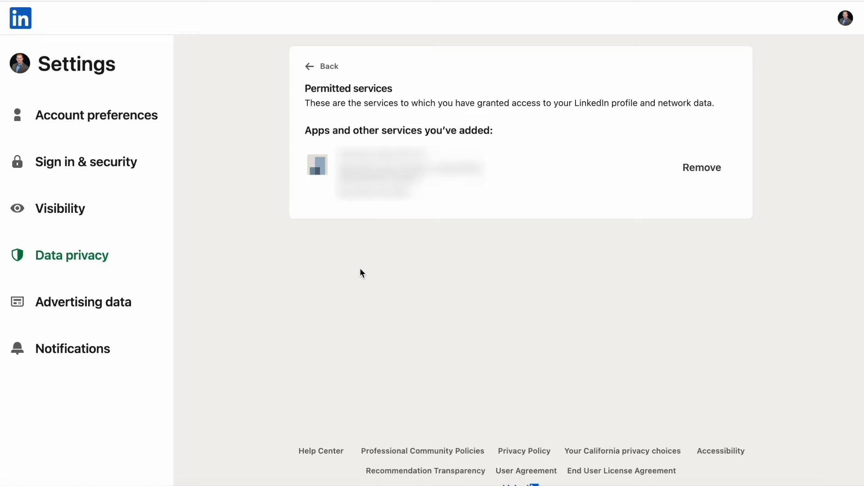
left_click(323, 67)
left_click(625, 381)
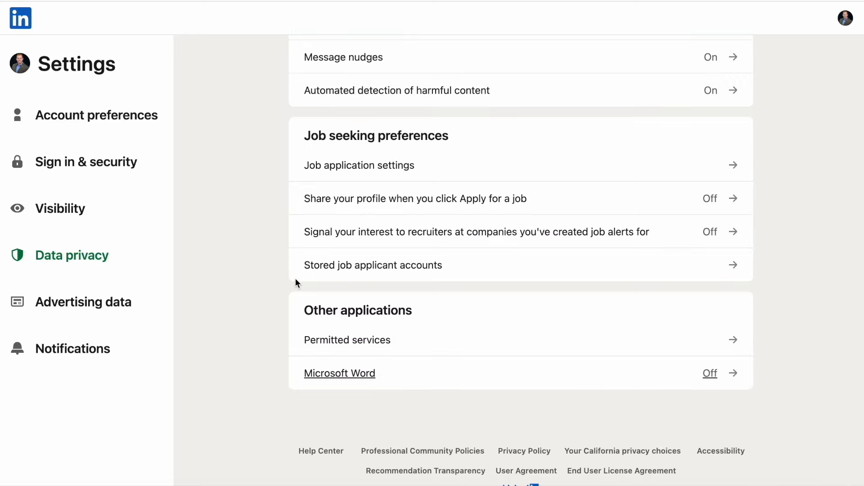
Review the Advertising data settings for profile data, activity and inferred data, and third-party data.
left_click(89, 302)
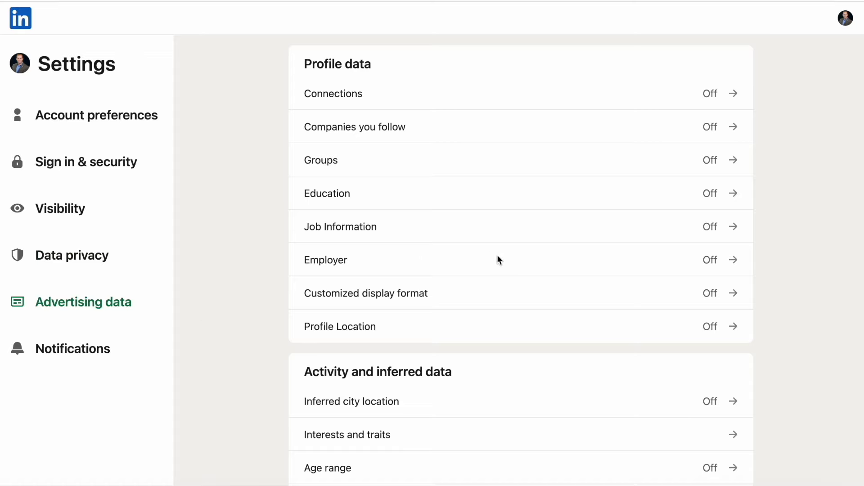
scroll(498, 257, "down", 3)
scroll(498, 256, "down", 4)
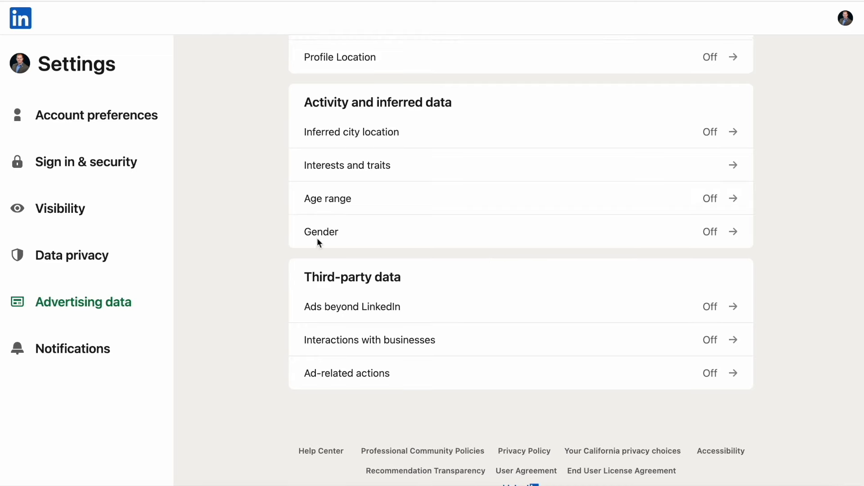
scroll(265, 240, "up", 6)
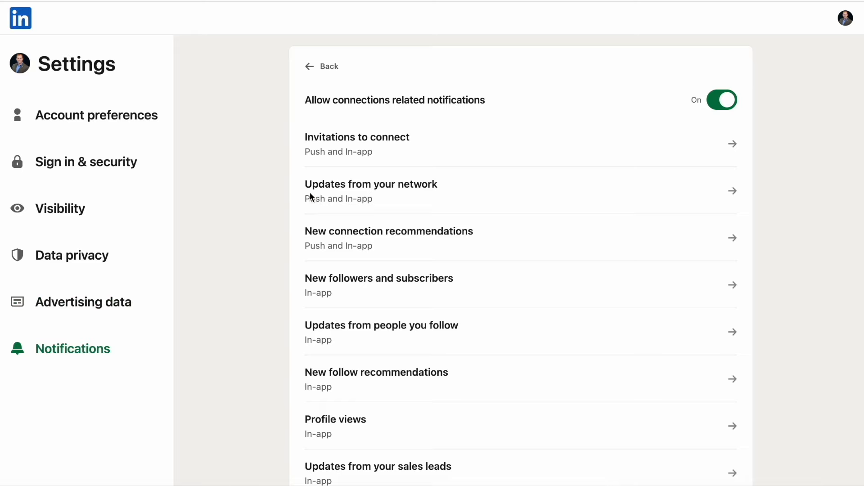
Review the connections related notifications and where notifications about invitations to connect are delivered.
scroll(399, 166, "down", 3)
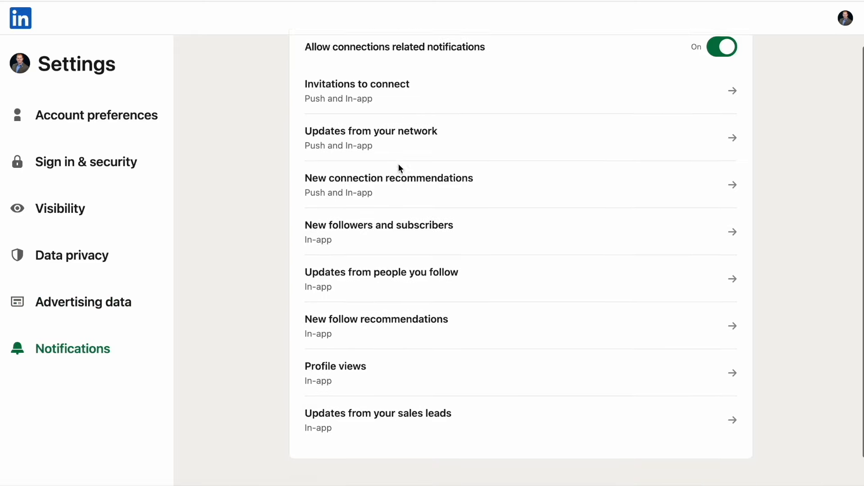
scroll(398, 168, "up", 3)
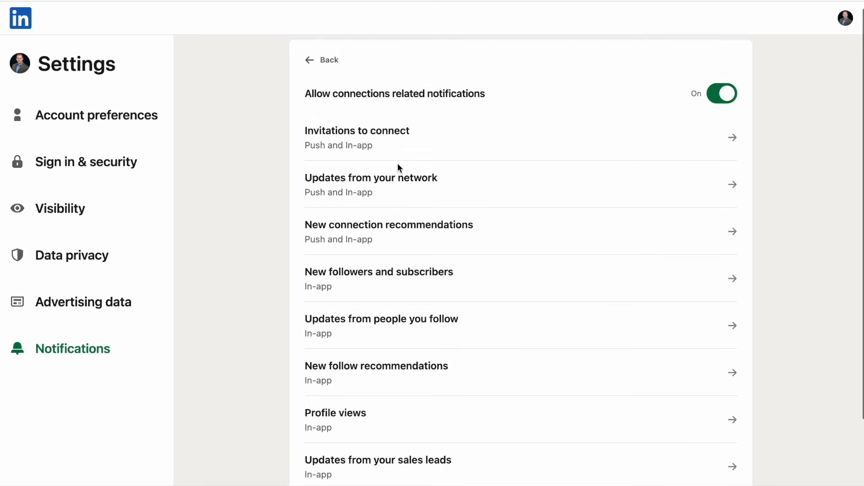
left_click(396, 140)
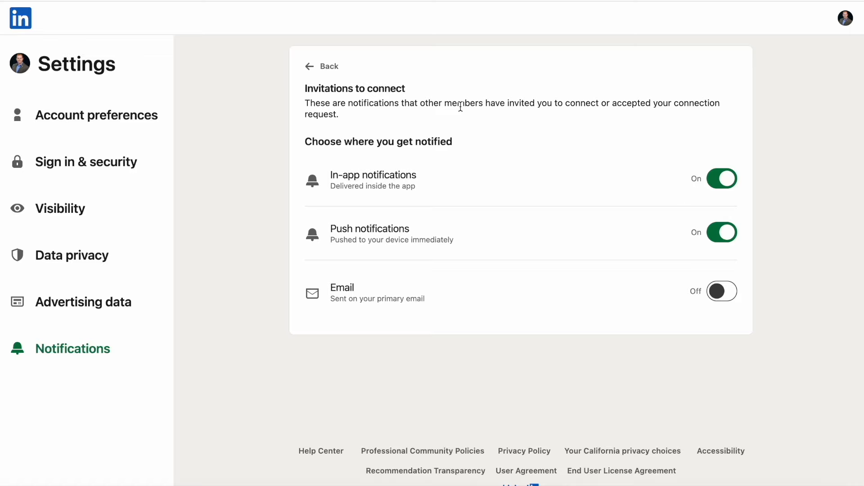
Turn off push notifications for updates from your network.
left_click(308, 72)
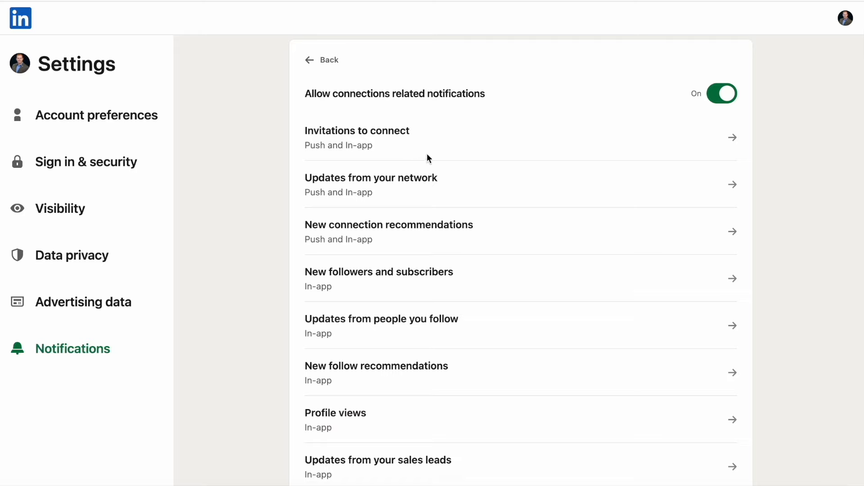
left_click(466, 186)
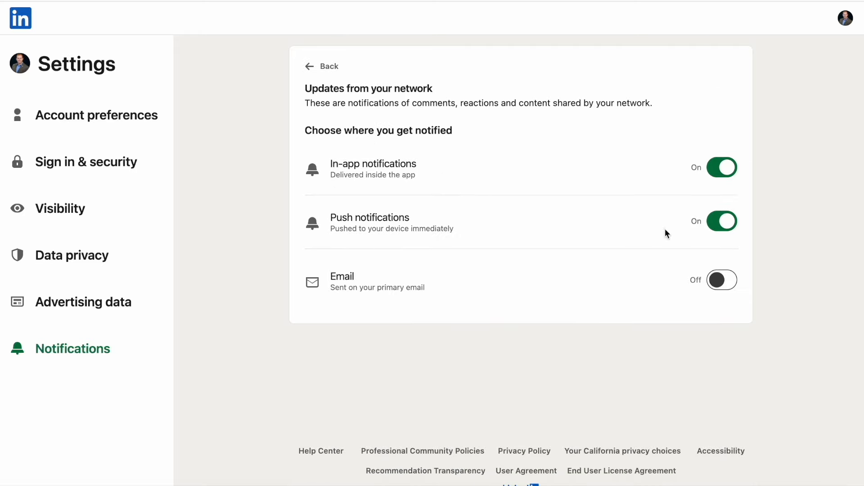
left_click(722, 225)
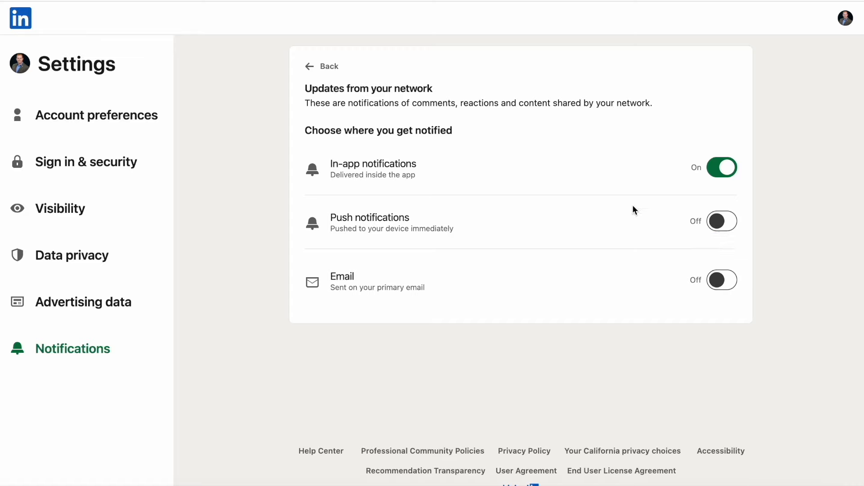